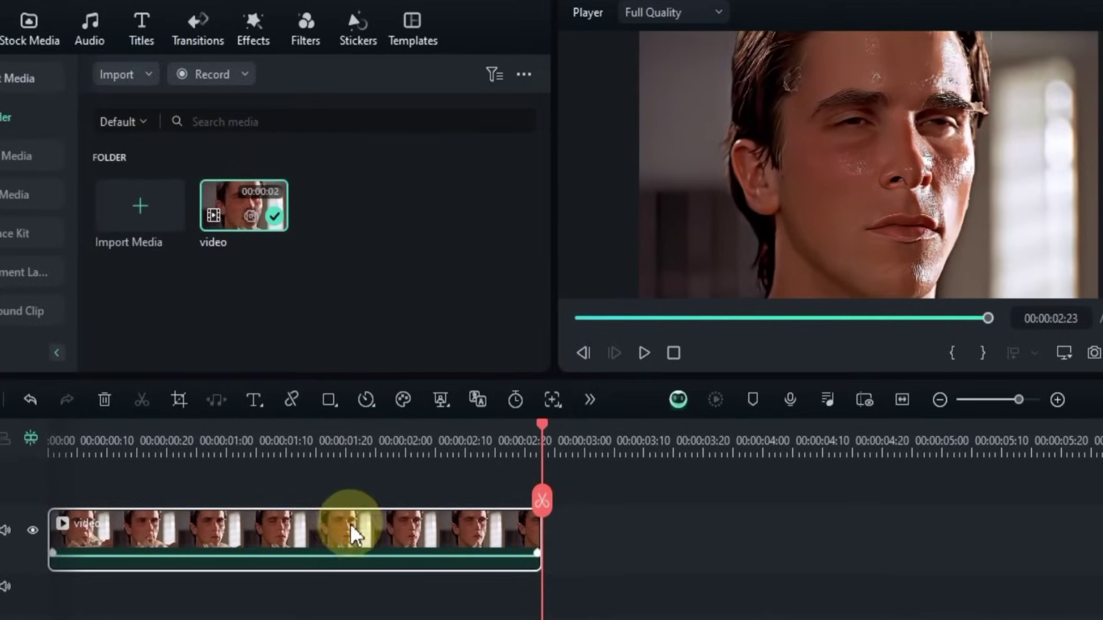
# Enable AI Portrait Cutout with the Advanced Cutout Mode model and preview the clip from the start
pyautogui.click(442, 404)
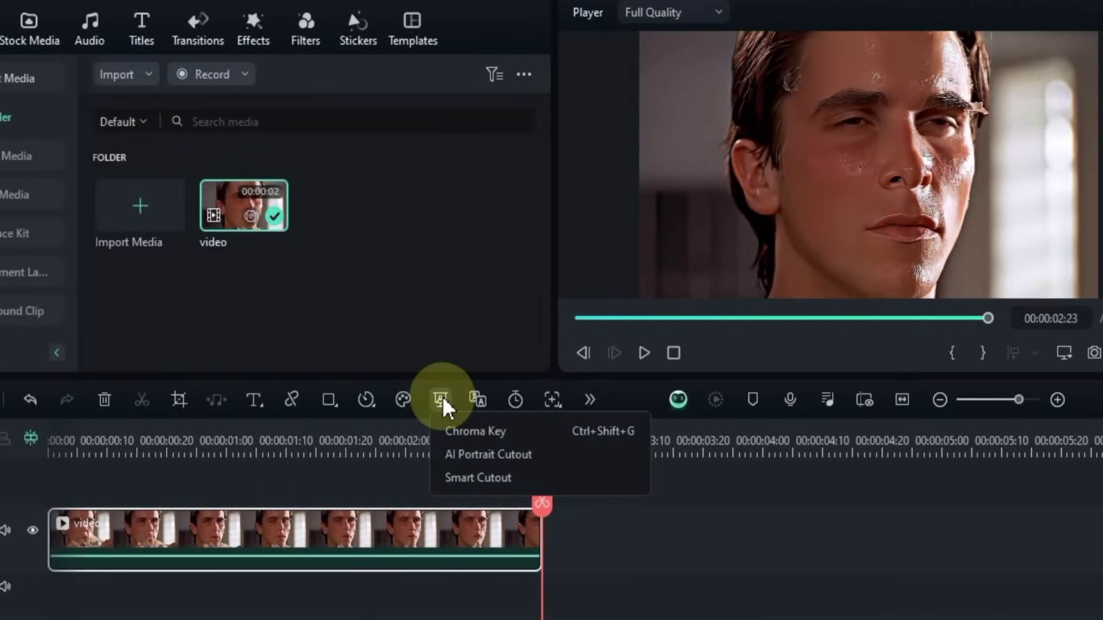
pyautogui.click(553, 458)
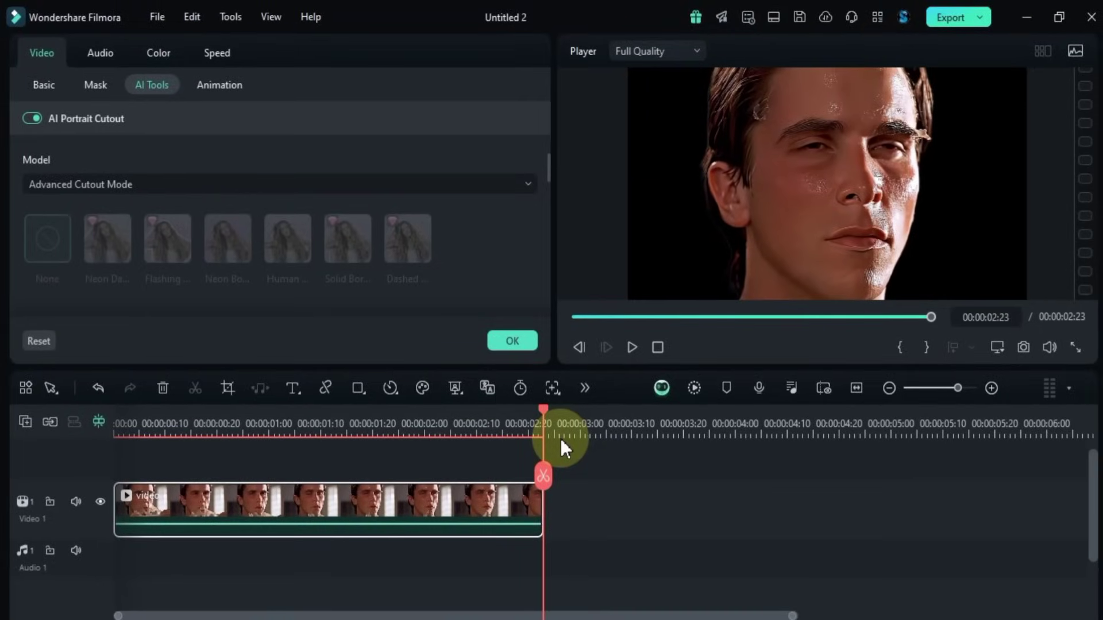
pyautogui.click(509, 226)
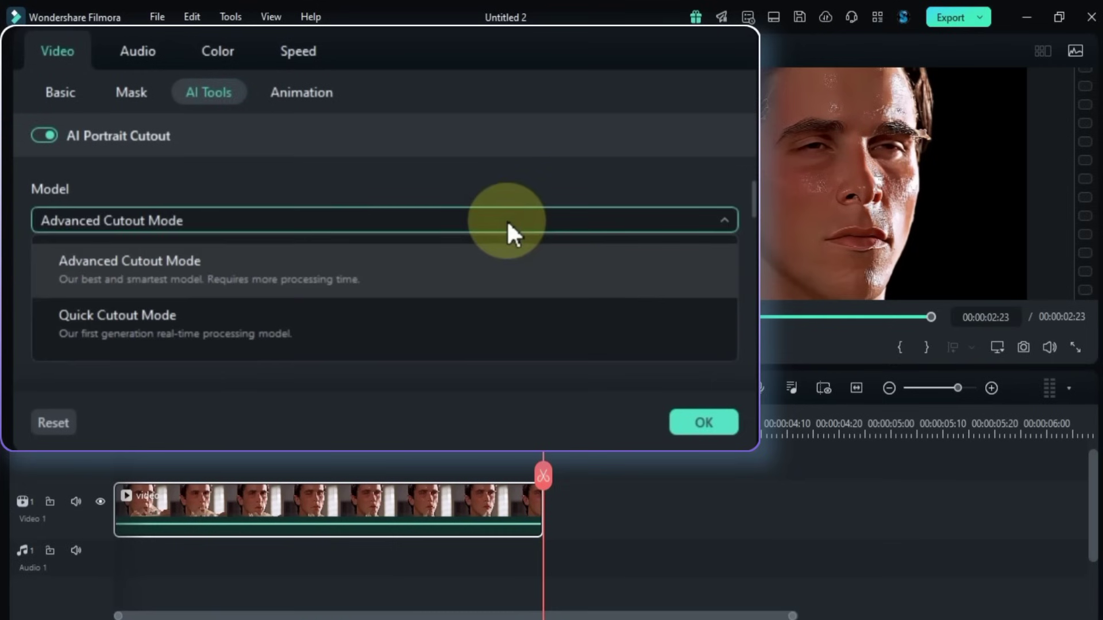
pyautogui.click(249, 271)
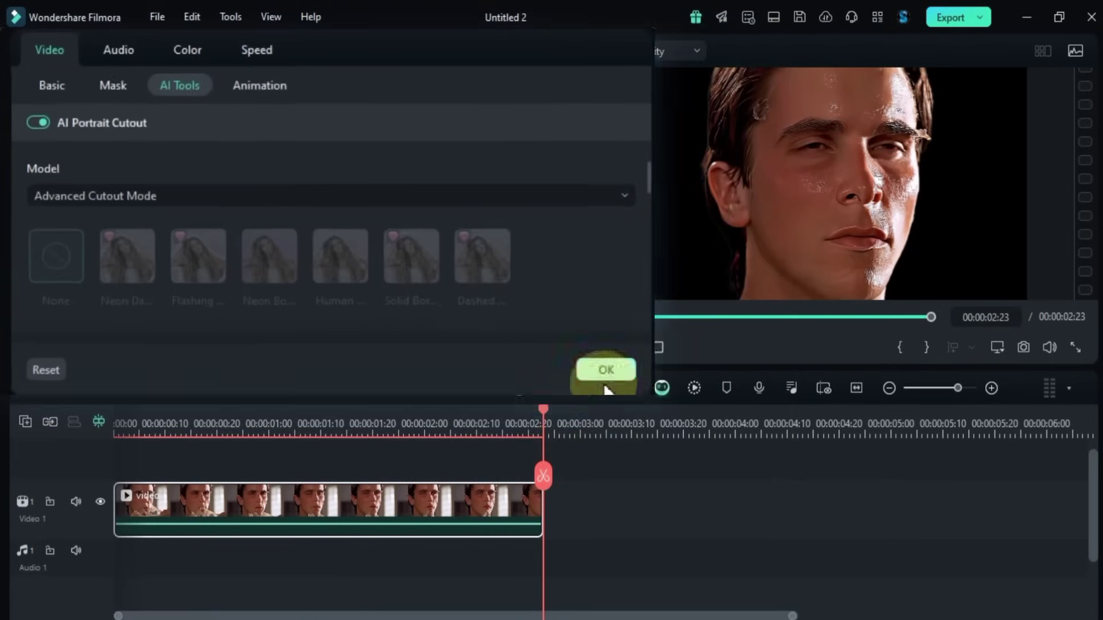
pyautogui.moveTo(544, 409); pyautogui.dragTo(116, 409)
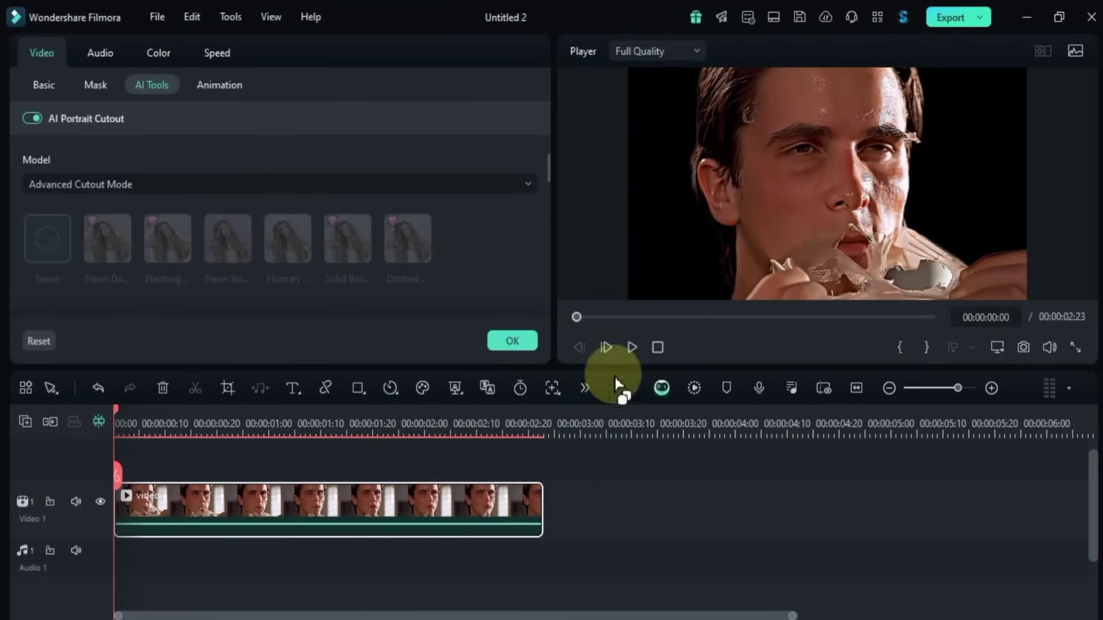
pyautogui.click(632, 347)
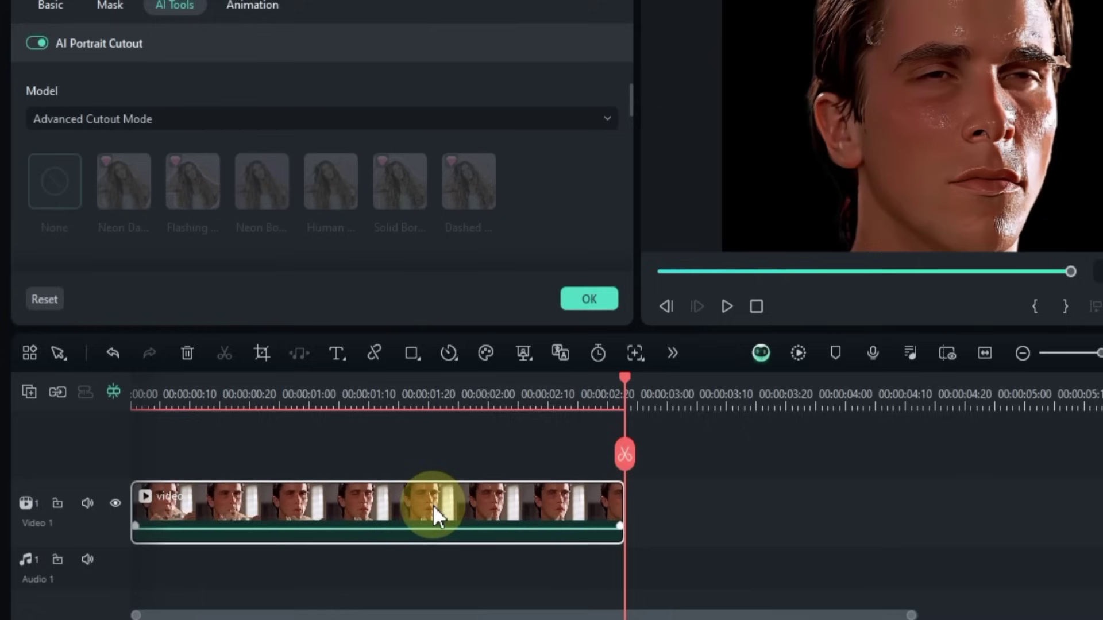
# Alt-drag a copy of the clip onto a new Video 2 track and put the playhead at 00:00:01:00
pyautogui.moveTo(422, 514); pyautogui.dragTo(396, 463)
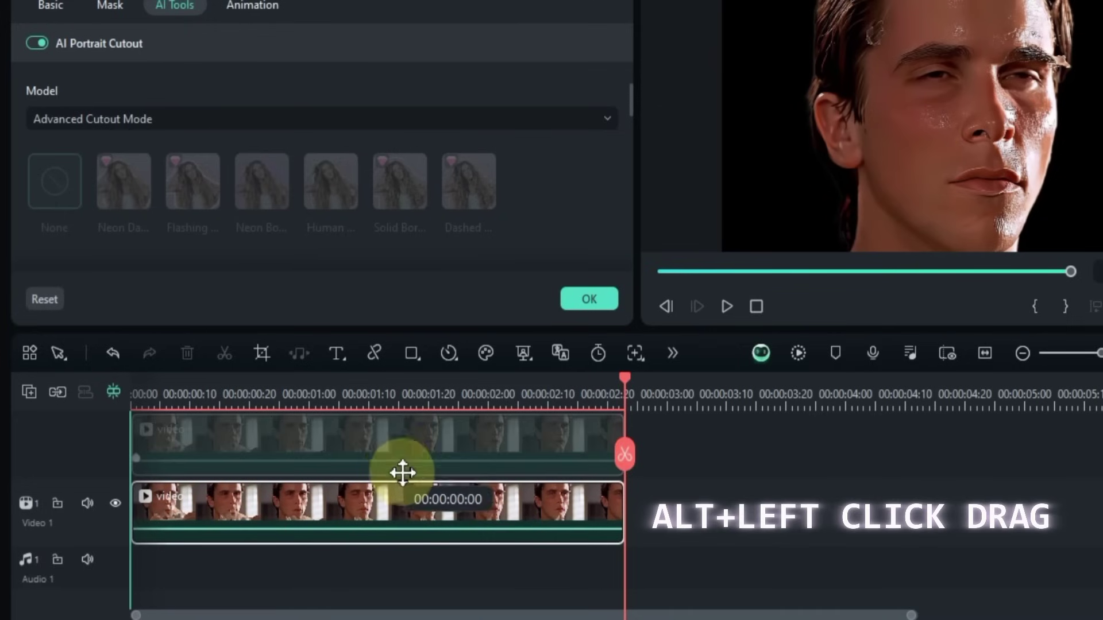
pyautogui.click(308, 396)
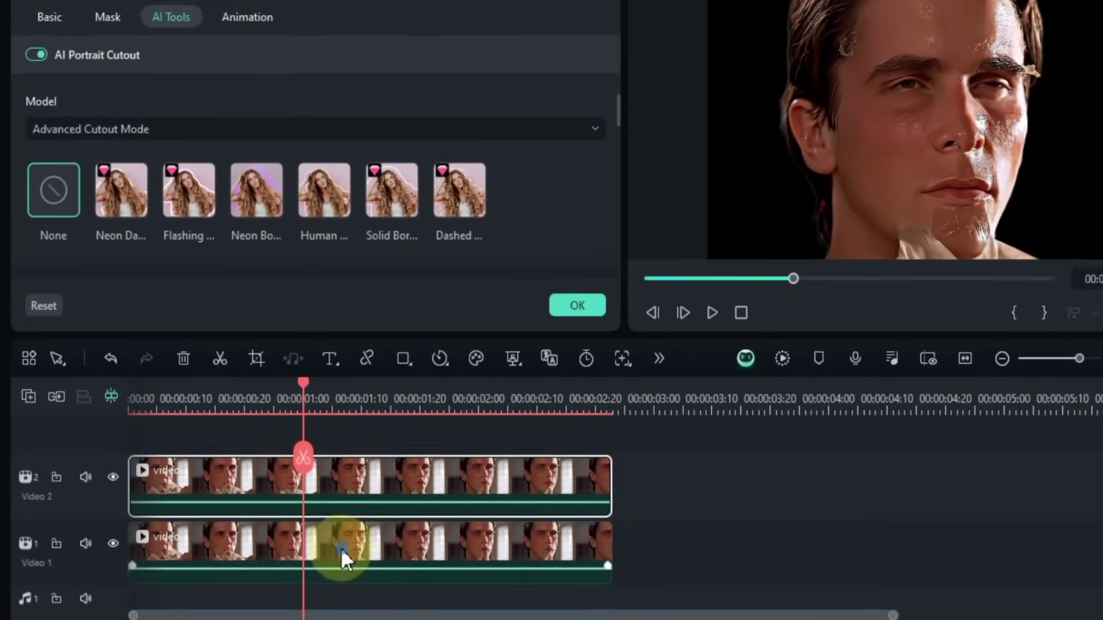
# Turn off portrait cutout on the Video 1 clip and set its Compositing opacity to 25
pyautogui.click(340, 550)
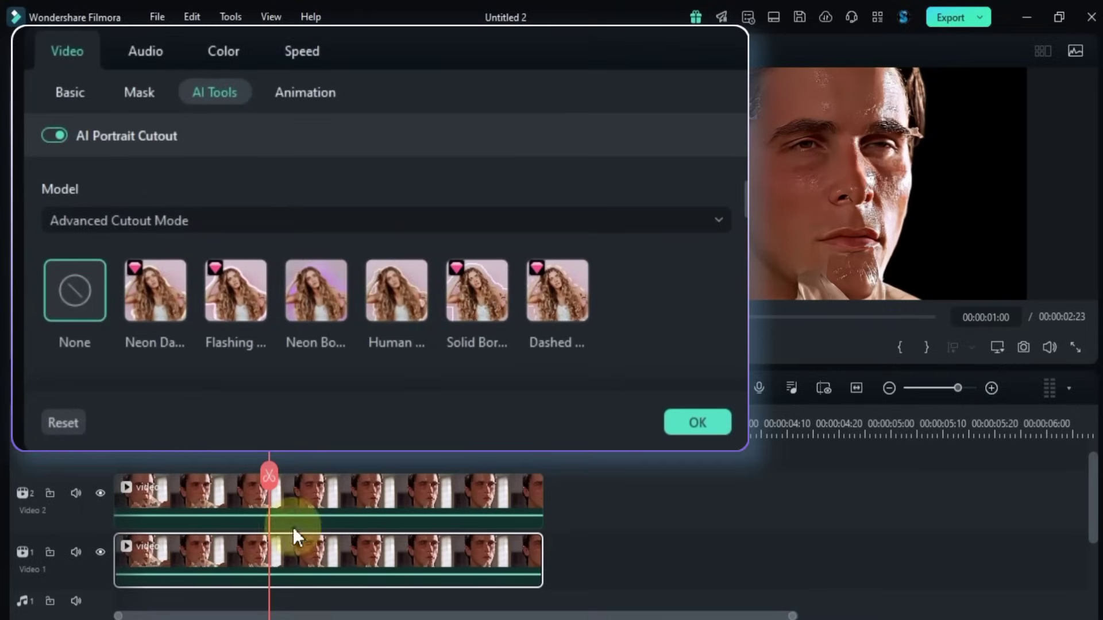
pyautogui.moveTo(126, 135)
pyautogui.click(52, 136)
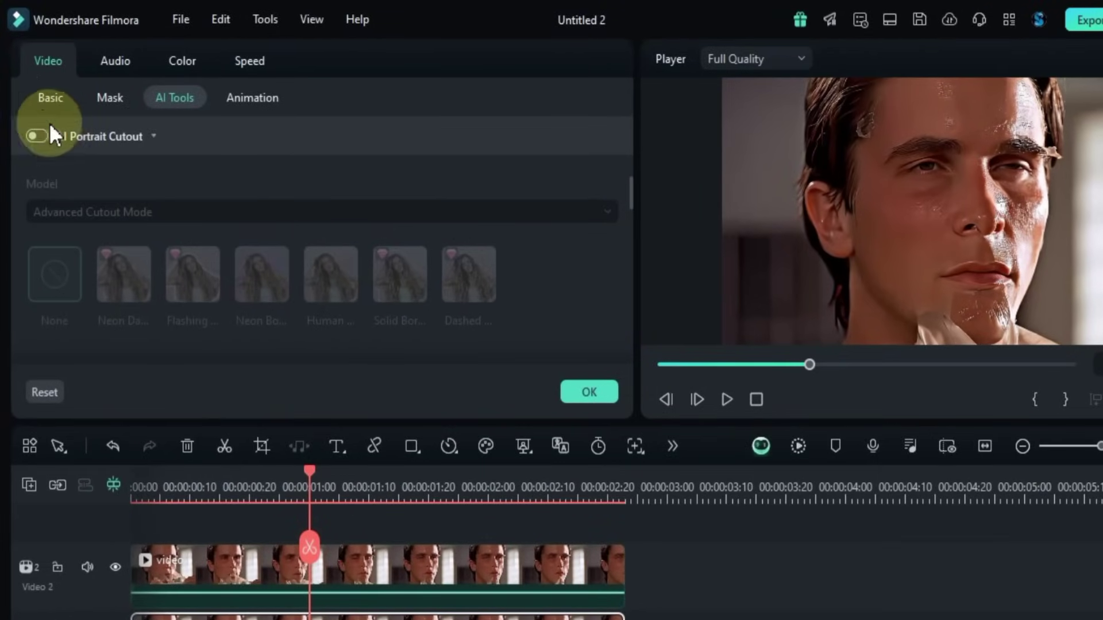
pyautogui.click(49, 99)
pyautogui.scroll(-5, 345, 188)
pyautogui.scroll(-2, 345, 189)
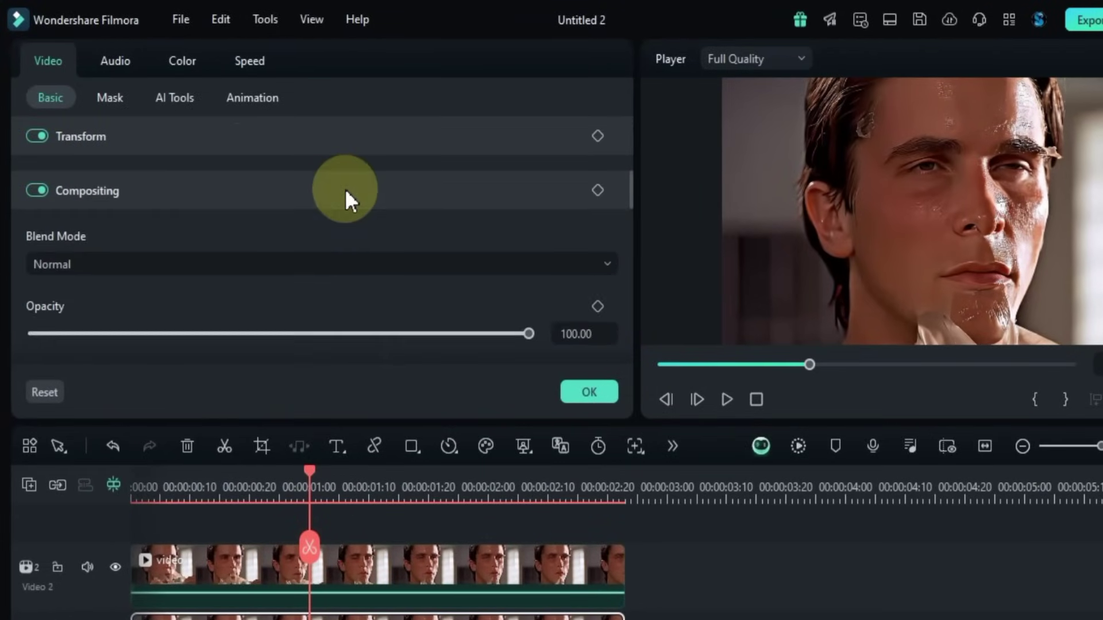
pyautogui.scroll(-2, 344, 199)
pyautogui.moveTo(521, 213); pyautogui.dragTo(104, 203)
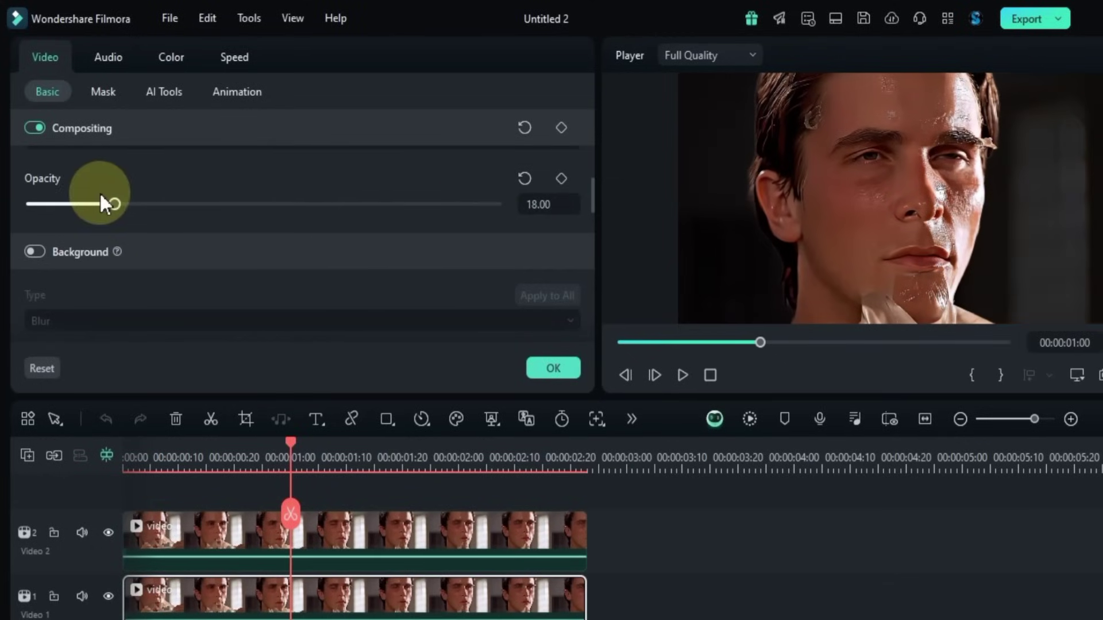
pyautogui.moveTo(103, 203); pyautogui.dragTo(145, 203)
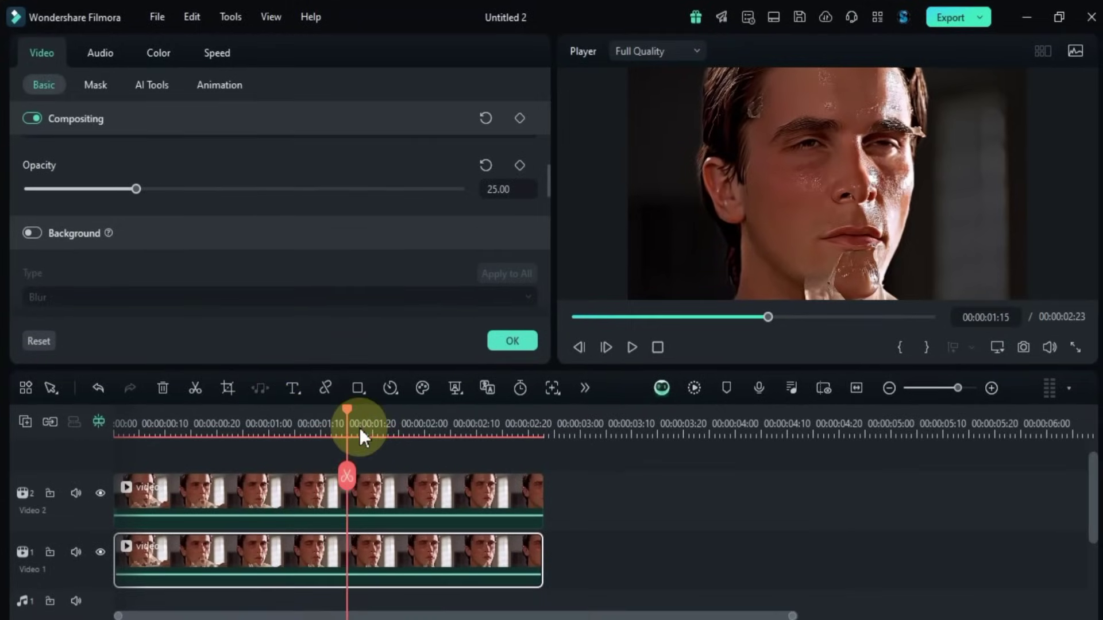
pyautogui.moveTo(294, 468)
pyautogui.mouseDown()
pyautogui.moveTo(467, 444)
pyautogui.moveTo(102, 458)
pyautogui.mouseUp()
# Search the effects for 'glow color' and drop Glow Color onto the Video 2 clip
pyautogui.click(389, 453)
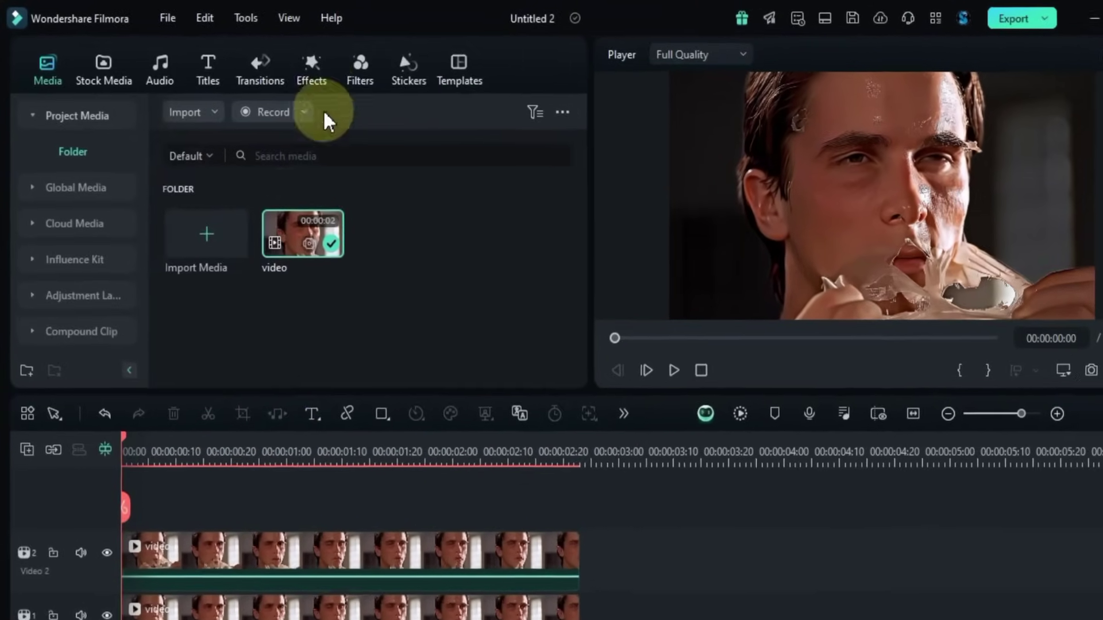
pyautogui.click(320, 76)
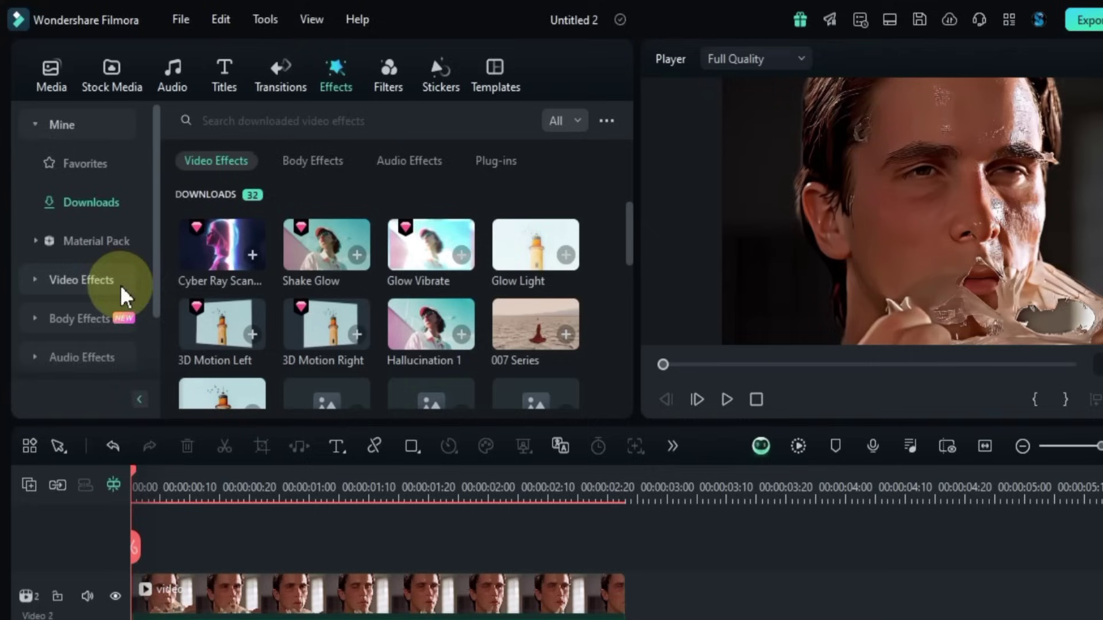
pyautogui.scroll(-2, 83, 349)
pyautogui.click(82, 359)
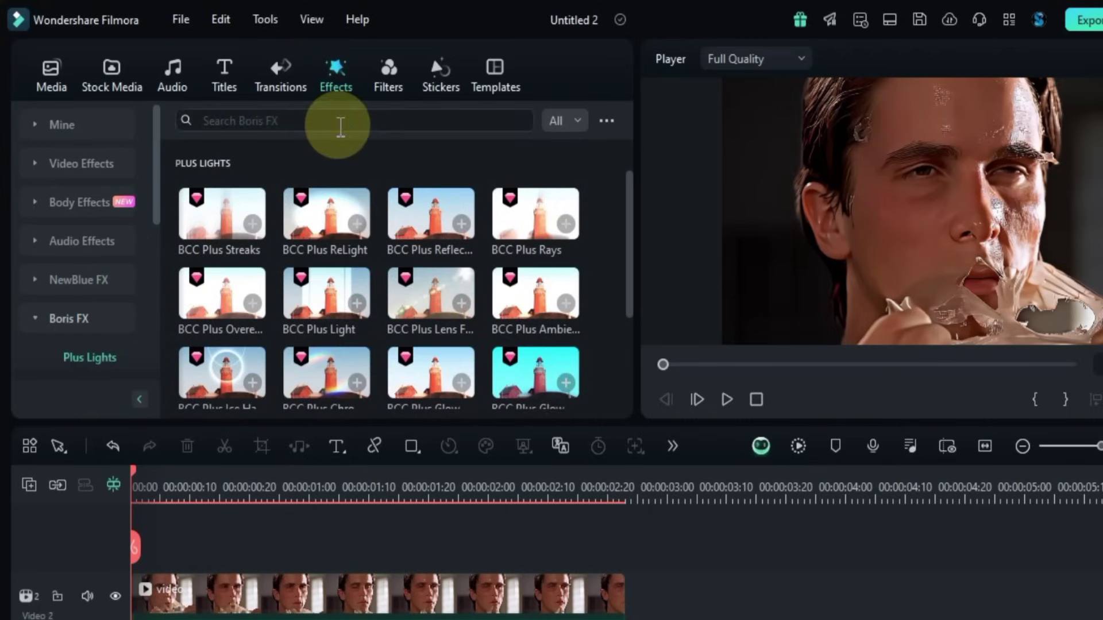
pyautogui.click(340, 126)
pyautogui.write('glow ')
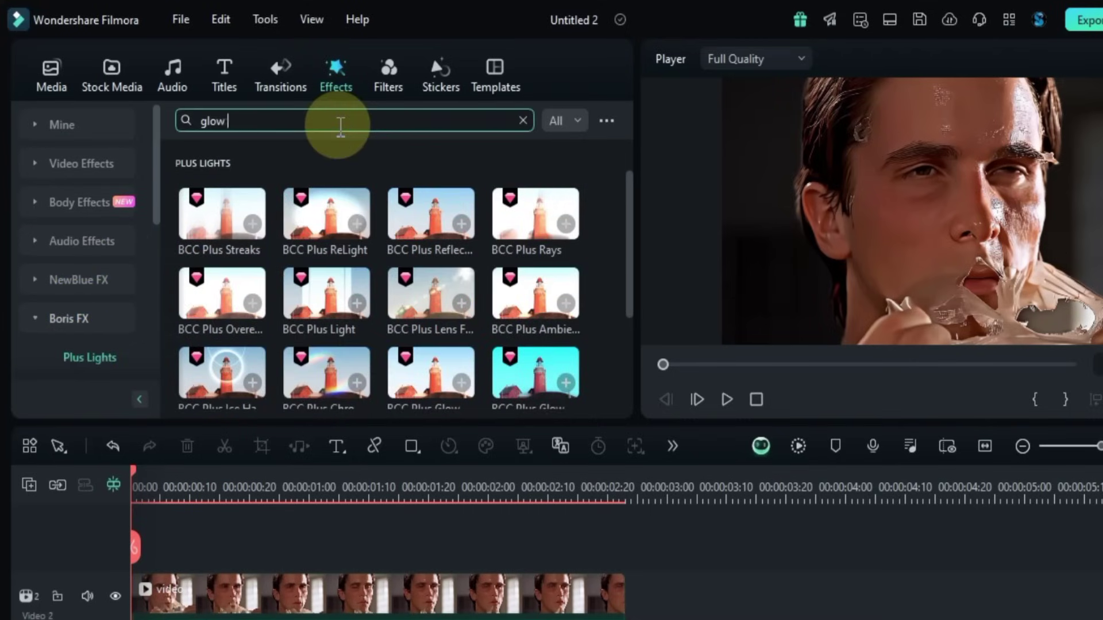
pyautogui.write('color')
pyautogui.press('Return')
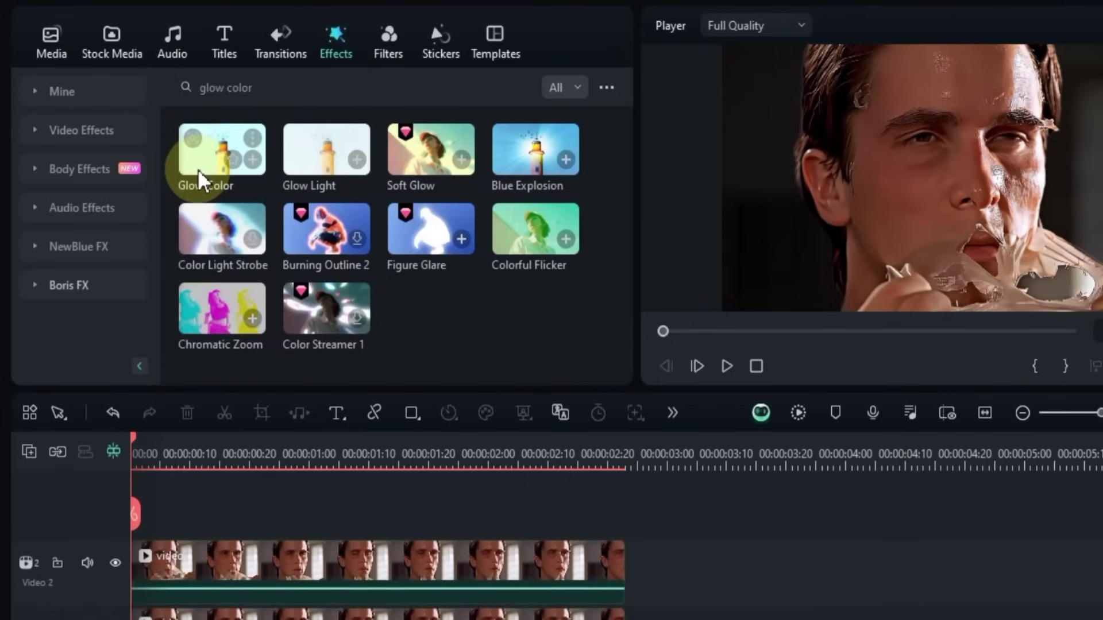
pyautogui.moveTo(198, 211)
pyautogui.mouseDown()
pyautogui.moveTo(288, 395)
pyautogui.moveTo(224, 493)
pyautogui.mouseUp()
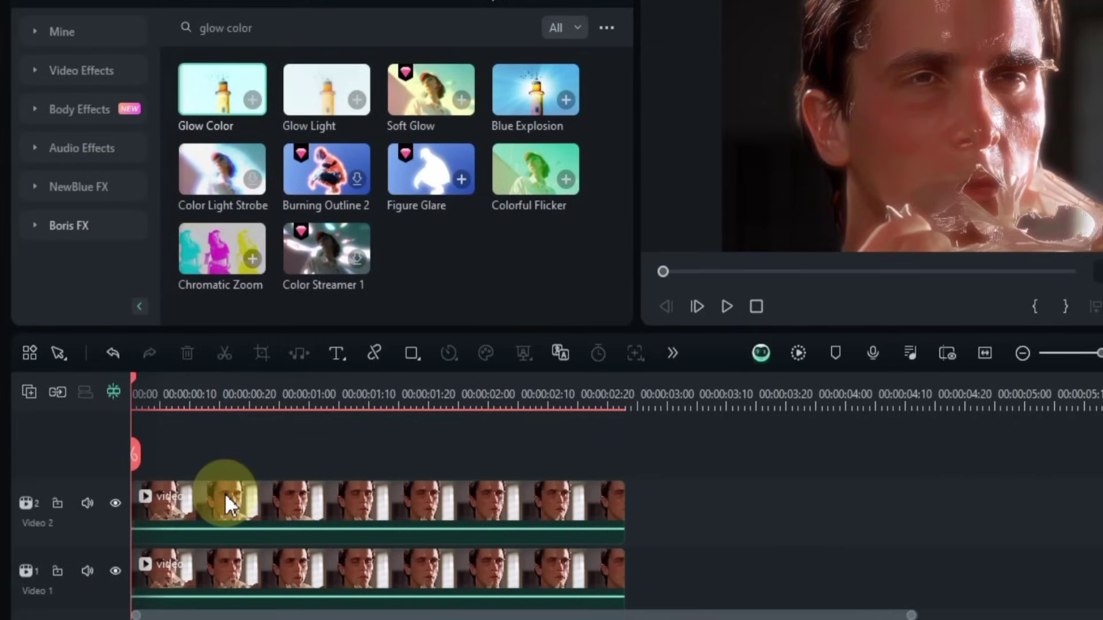
# On the top clip, reset Glow Color Feathering to default and Red Blur Intensity to 1.00
pyautogui.click(349, 502)
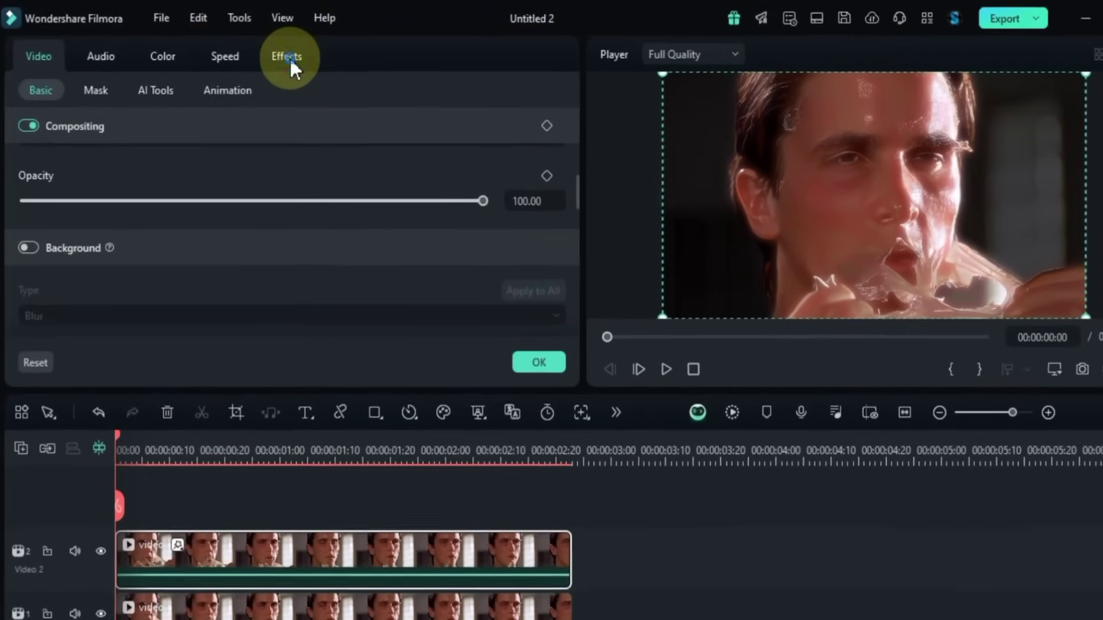
pyautogui.click(275, 53)
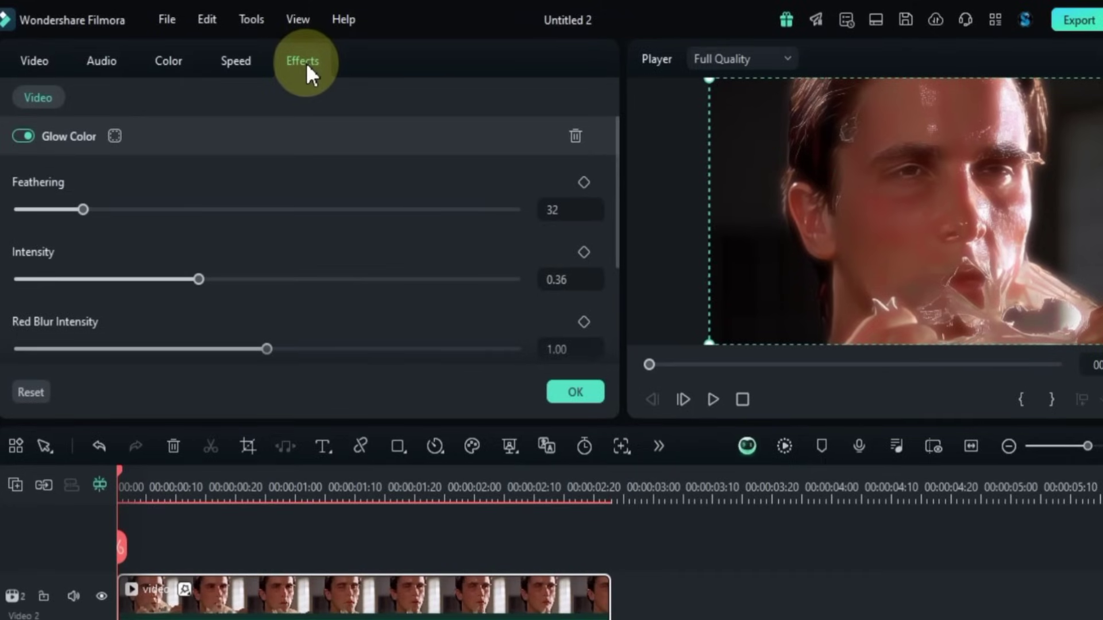
pyautogui.moveTo(185, 210); pyautogui.dragTo(19, 210)
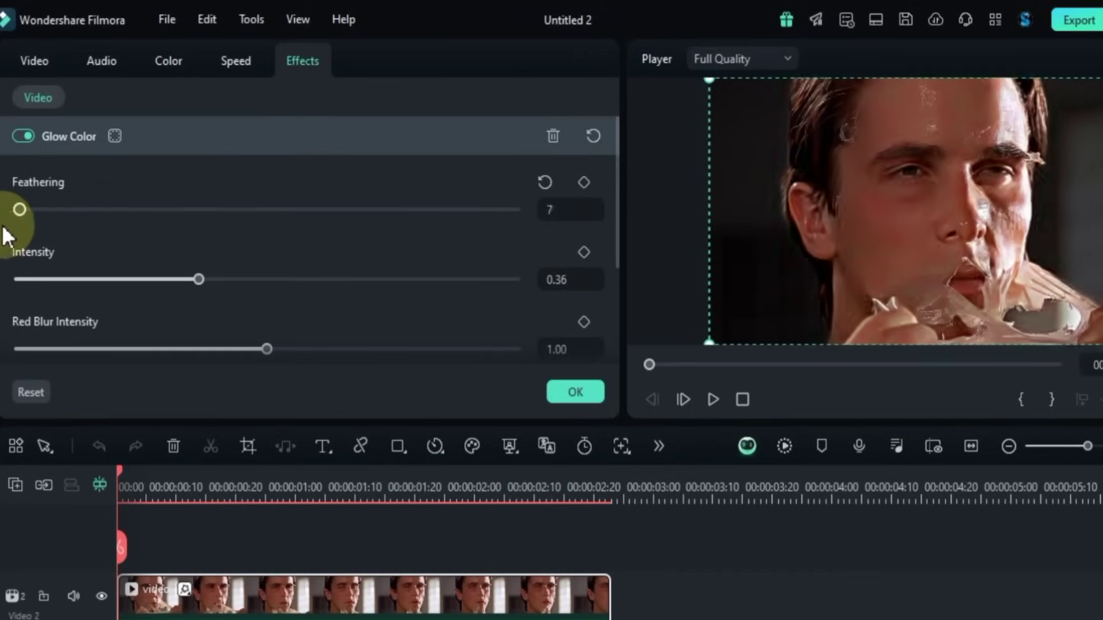
pyautogui.click(543, 184)
pyautogui.moveTo(199, 279)
pyautogui.mouseDown()
pyautogui.moveTo(109, 284)
pyautogui.moveTo(198, 284)
pyautogui.mouseUp()
pyautogui.scroll(-2, 332, 299)
pyautogui.moveTo(266, 290); pyautogui.dragTo(342, 290)
pyautogui.click(542, 262)
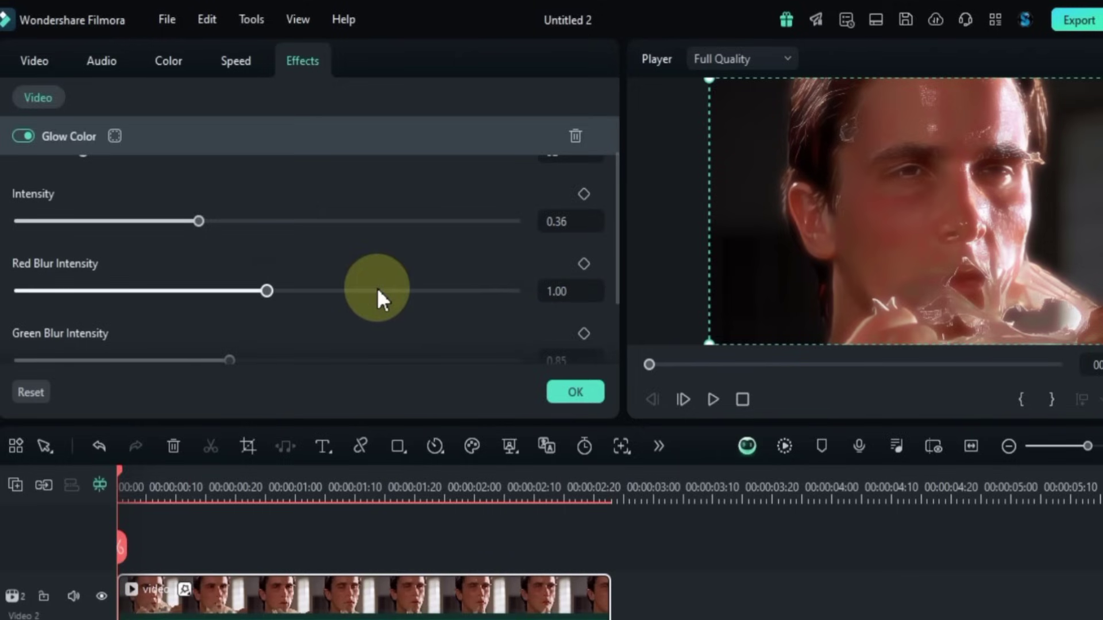
pyautogui.scroll(-2, 380, 298)
pyautogui.scroll(-1, 376, 287)
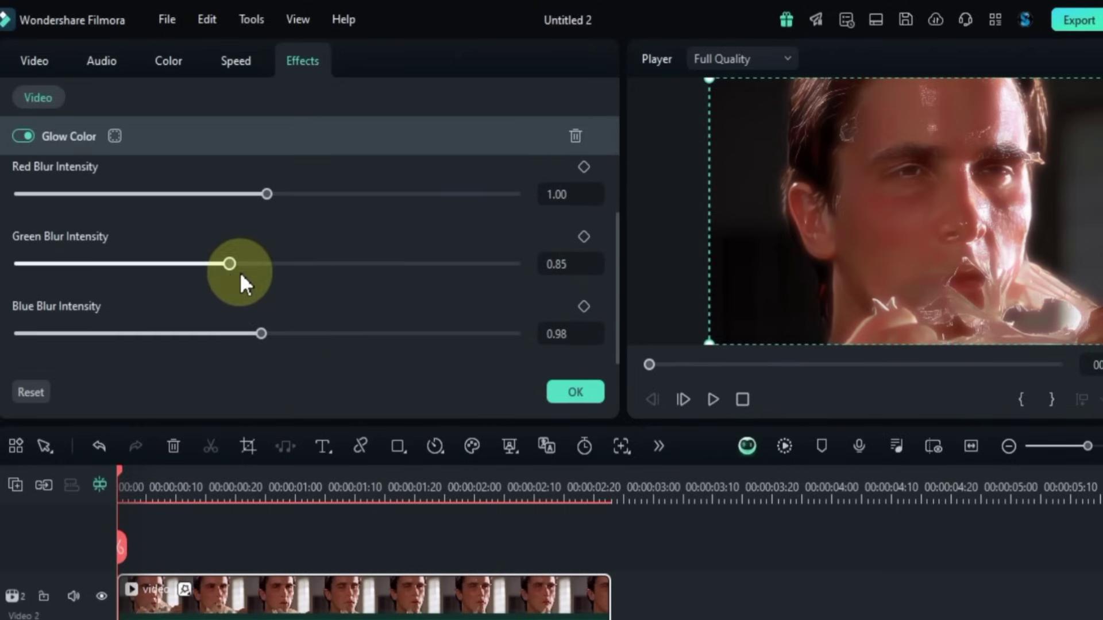
# Set Glow Color Green Blur Intensity to 0.85 and Blue Blur Intensity to 1.50
pyautogui.moveTo(226, 274)
pyautogui.mouseDown()
pyautogui.moveTo(377, 283)
pyautogui.moveTo(340, 295)
pyautogui.moveTo(189, 284)
pyautogui.moveTo(232, 276)
pyautogui.mouseUp()
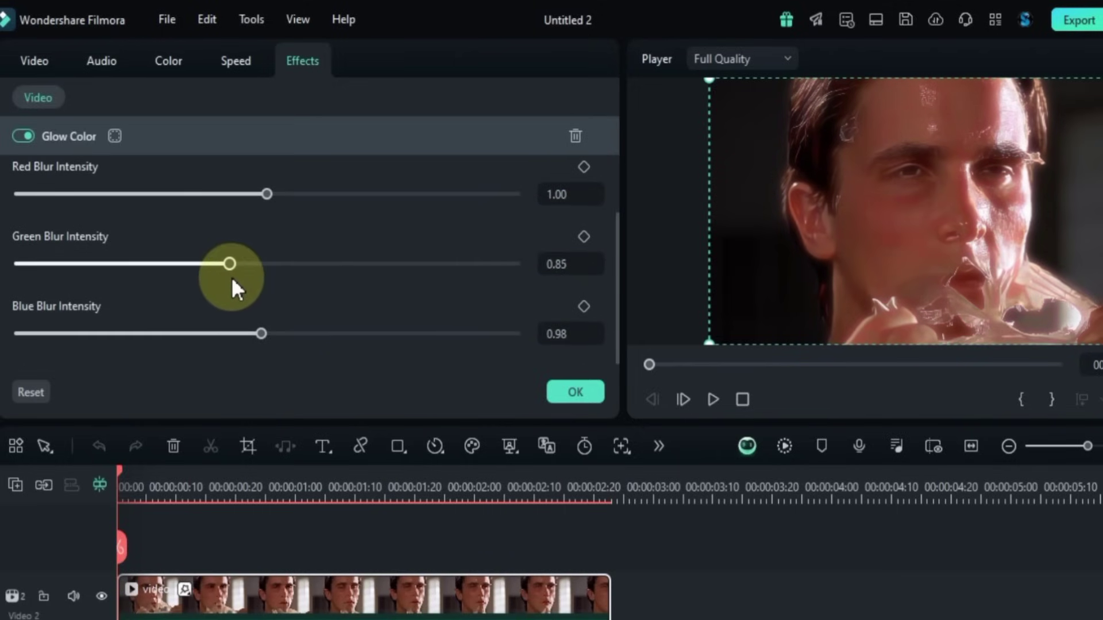
pyautogui.click(557, 273)
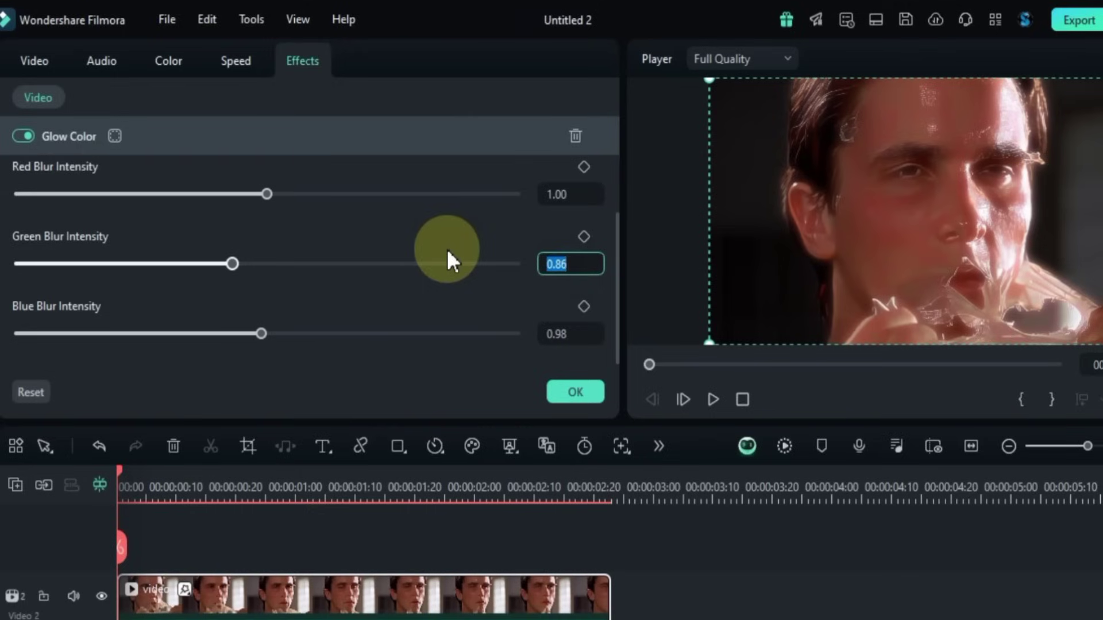
pyautogui.write('0.85')
pyautogui.press('Return')
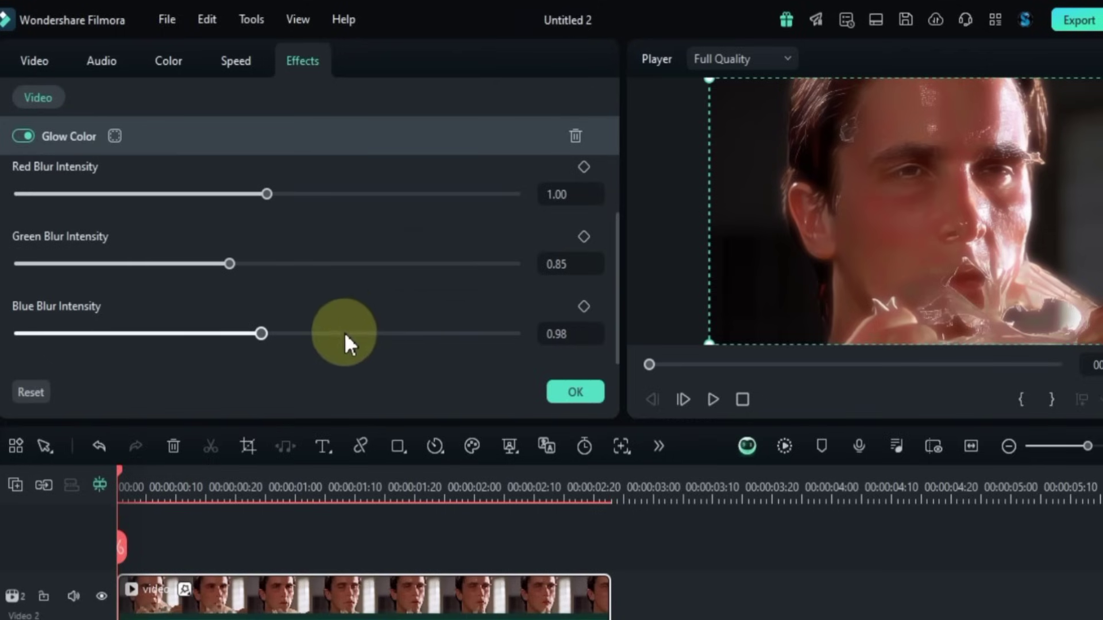
pyautogui.moveTo(273, 328); pyautogui.dragTo(358, 334)
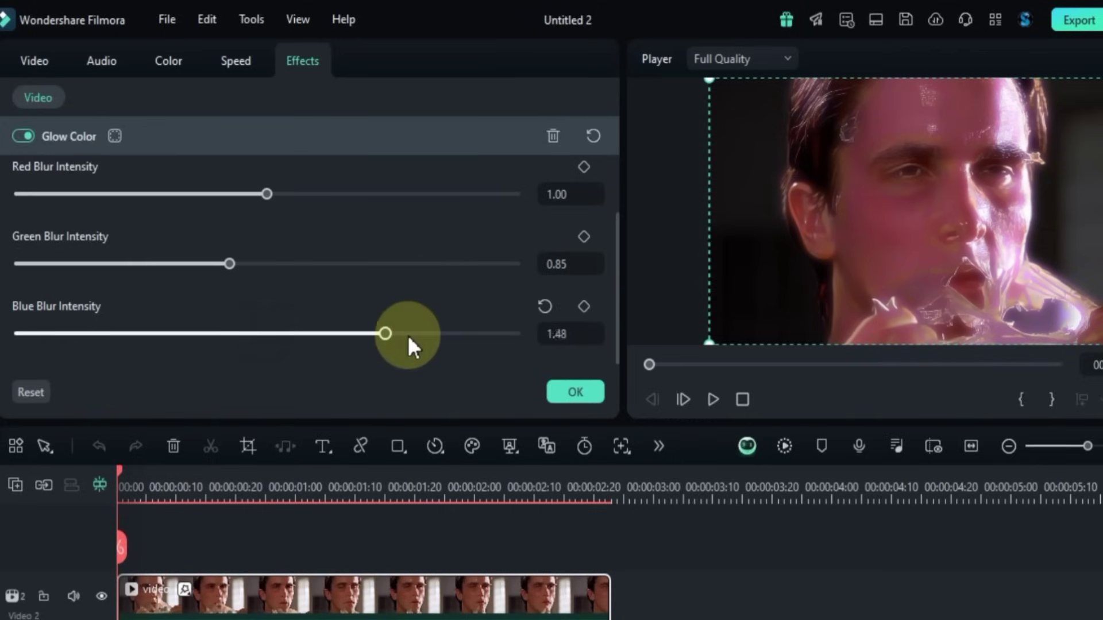
pyautogui.moveTo(301, 365)
pyautogui.mouseDown()
pyautogui.moveTo(76, 382)
pyautogui.moveTo(416, 380)
pyautogui.moveTo(405, 378)
pyautogui.mouseUp()
pyautogui.click(561, 334)
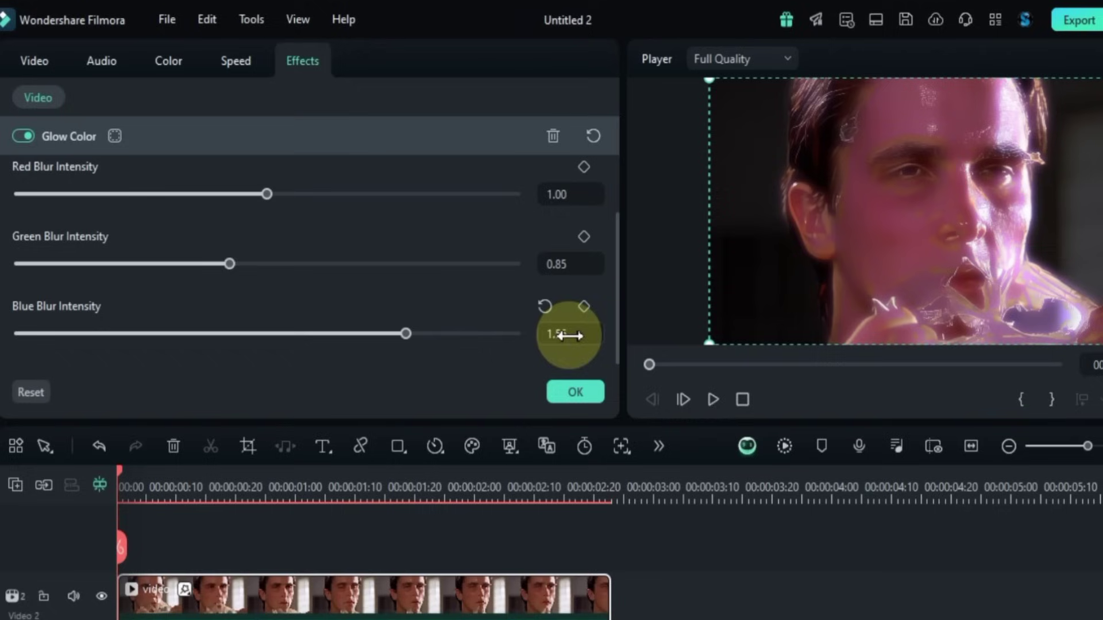
pyautogui.write('1')
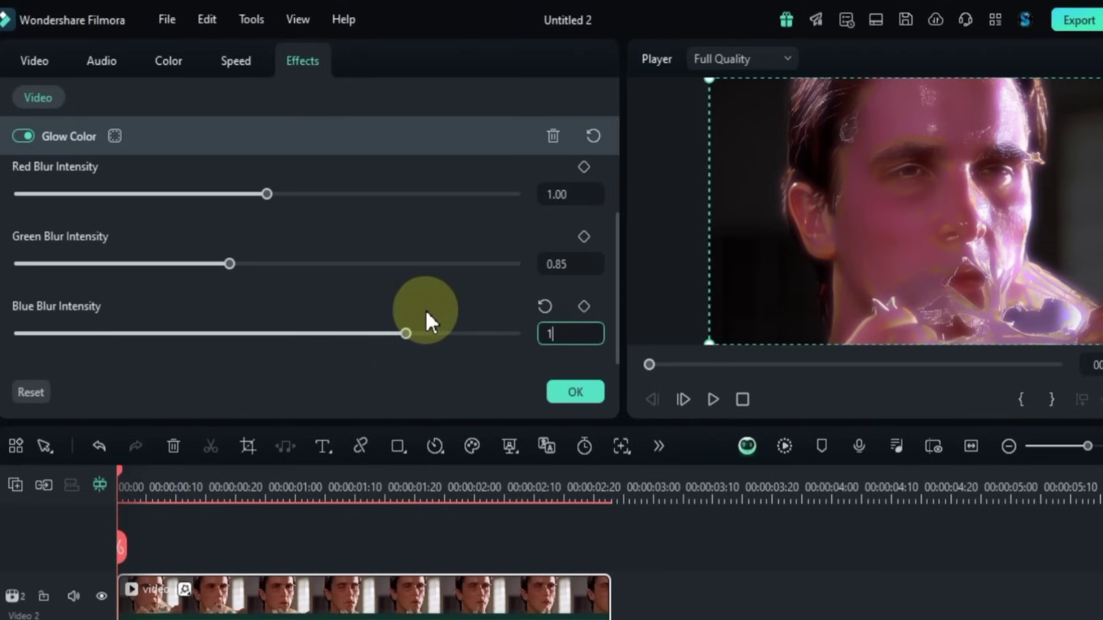
pyautogui.write('.50')
pyautogui.press('Return')
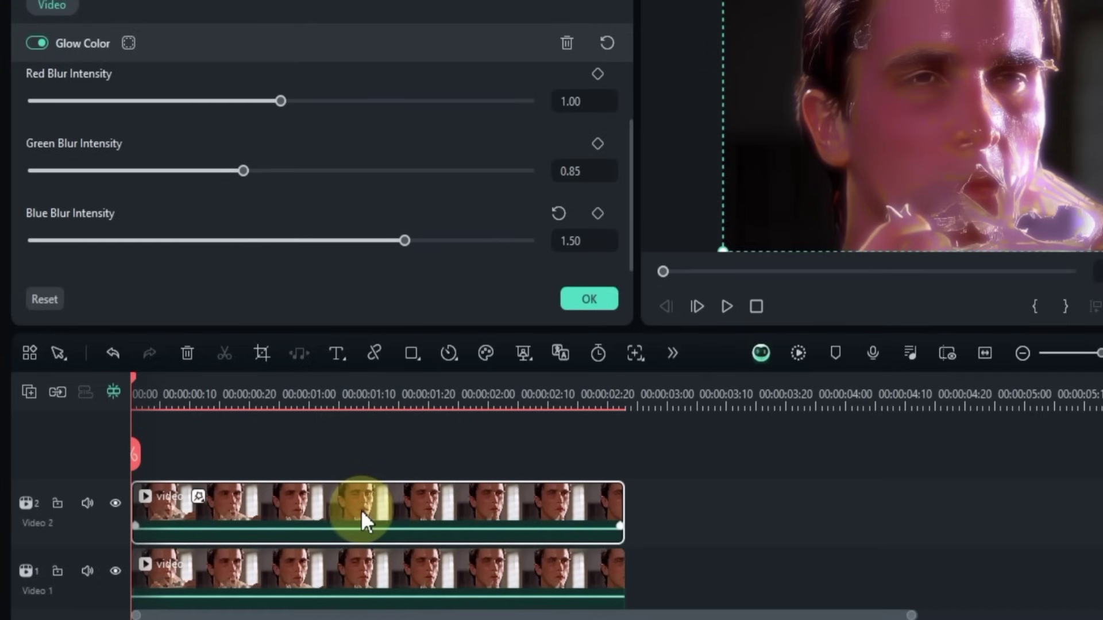
# Alt-drag a copy of the Video 2 clip onto a new Video 3 track, then reselect the Video 2 clip
pyautogui.keyDown('alt'); pyautogui.moveTo(345, 505); pyautogui.dragTo(334, 454); pyautogui.keyUp('alt')
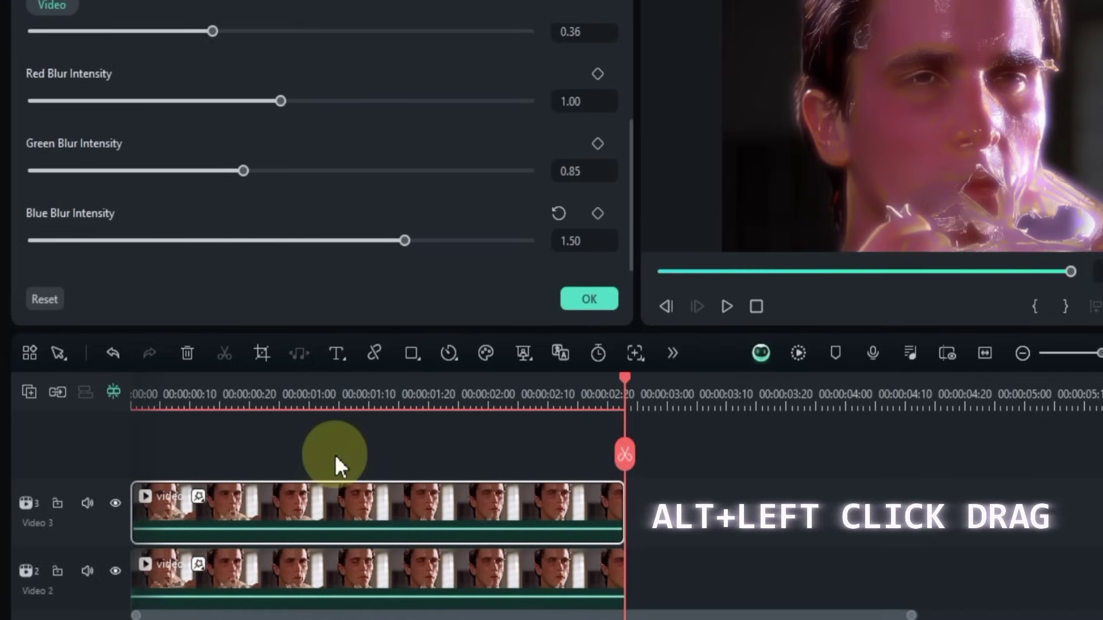
pyautogui.click(345, 394)
pyautogui.scroll(-2, 369, 554)
pyautogui.click(381, 522)
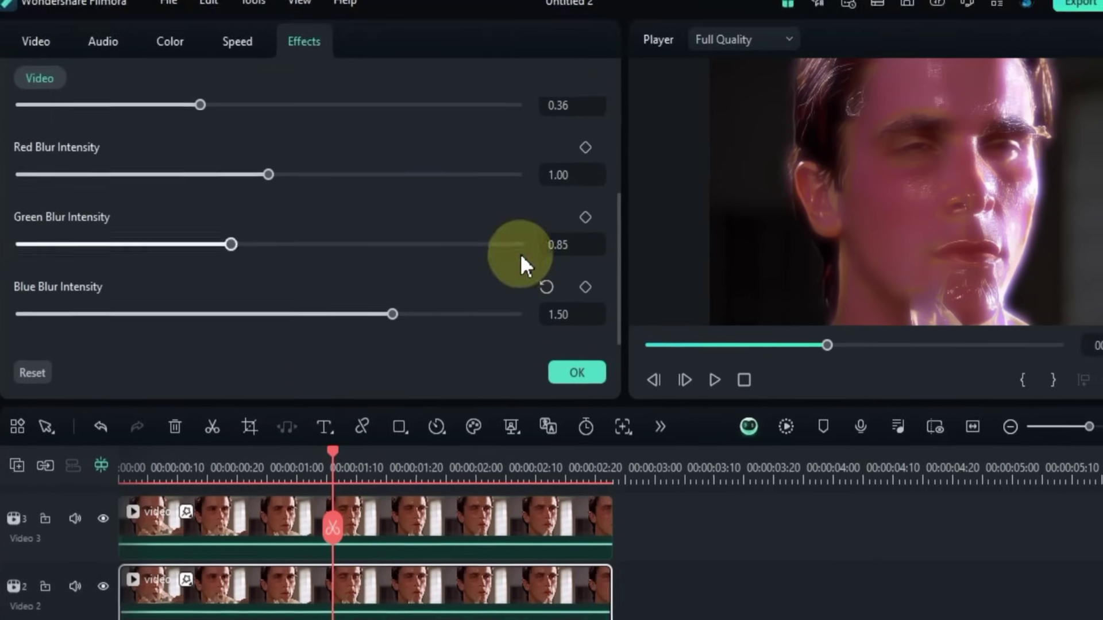
pyautogui.scroll(3, 520, 255)
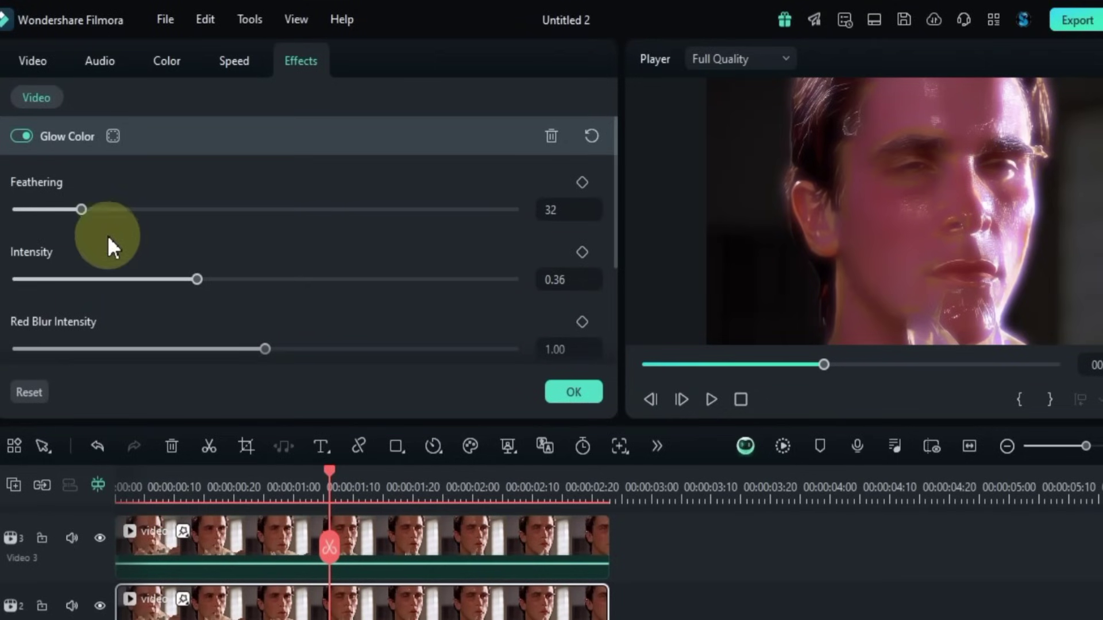
# Raise the middle clip's Glow Color Feathering to 98 and set Intensity to 0.60
pyautogui.moveTo(79, 210)
pyautogui.mouseDown()
pyautogui.moveTo(340, 226)
pyautogui.moveTo(236, 253)
pyautogui.moveTo(250, 252)
pyautogui.mouseUp()
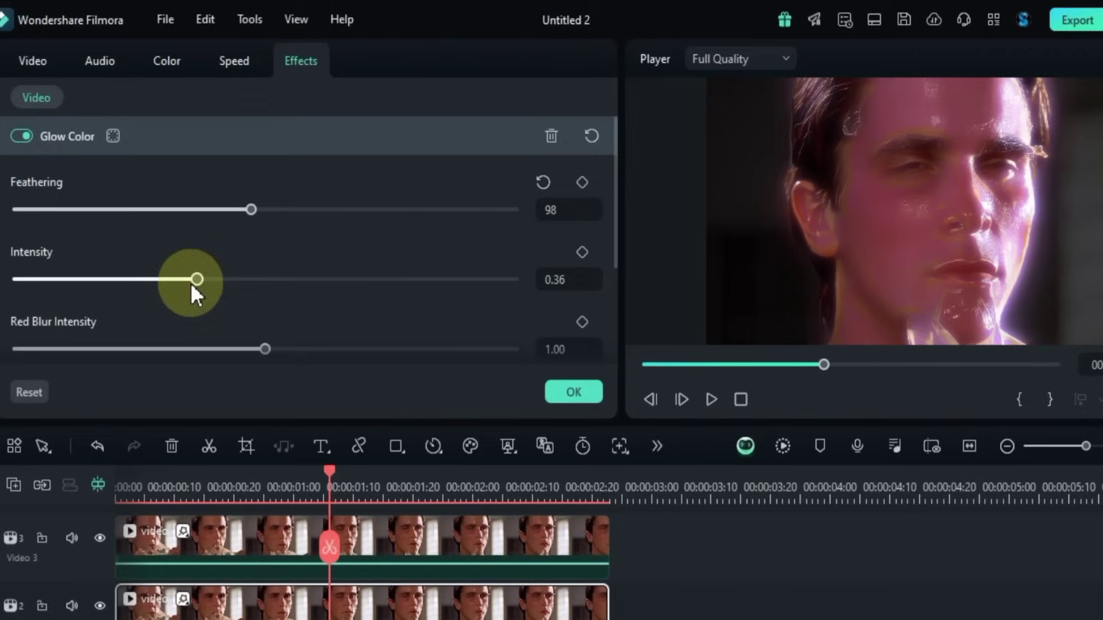
pyautogui.moveTo(192, 285); pyautogui.dragTo(316, 282)
pyautogui.moveTo(396, 291)
pyautogui.mouseDown()
pyautogui.moveTo(146, 313)
pyautogui.moveTo(401, 309)
pyautogui.moveTo(316, 320)
pyautogui.mouseUp()
pyautogui.scroll(-1, 315, 320)
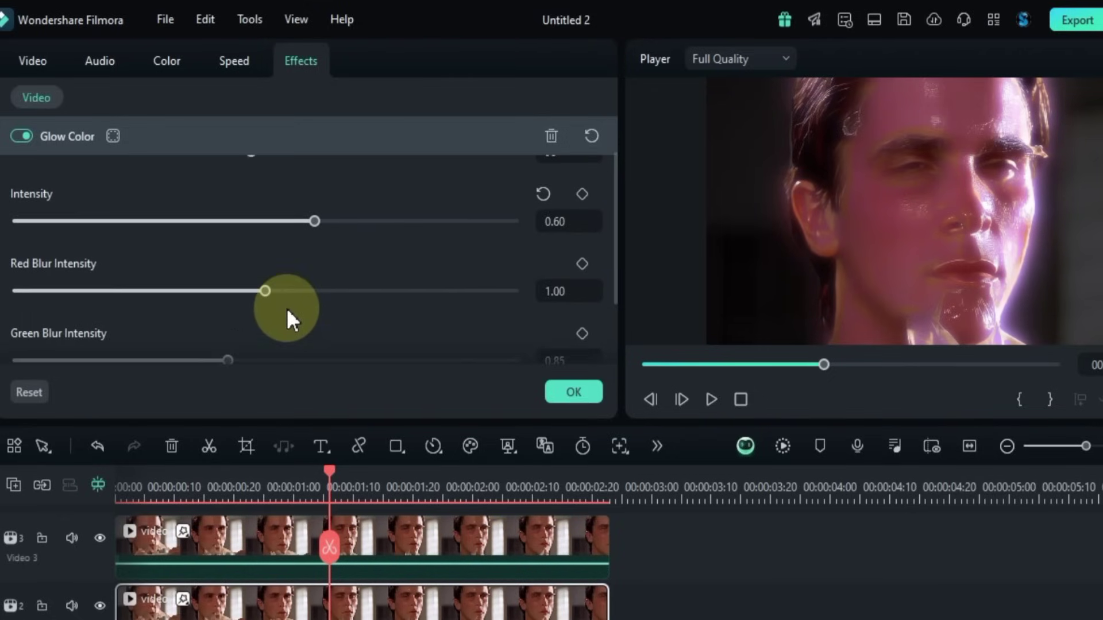
pyautogui.scroll(-2, 287, 308)
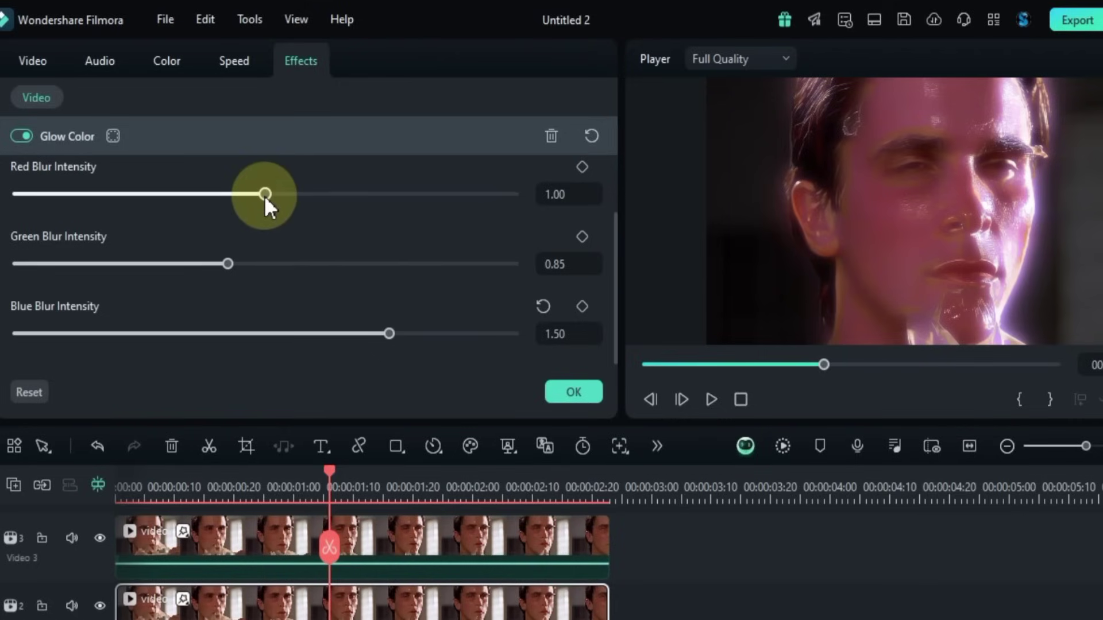
# Reset Red Blur Intensity to 1.00 and set Green Blur Intensity to 0.60
pyautogui.moveTo(265, 196)
pyautogui.mouseDown()
pyautogui.moveTo(448, 217)
pyautogui.moveTo(213, 240)
pyautogui.moveTo(117, 235)
pyautogui.moveTo(364, 229)
pyautogui.mouseUp()
pyautogui.click(542, 166)
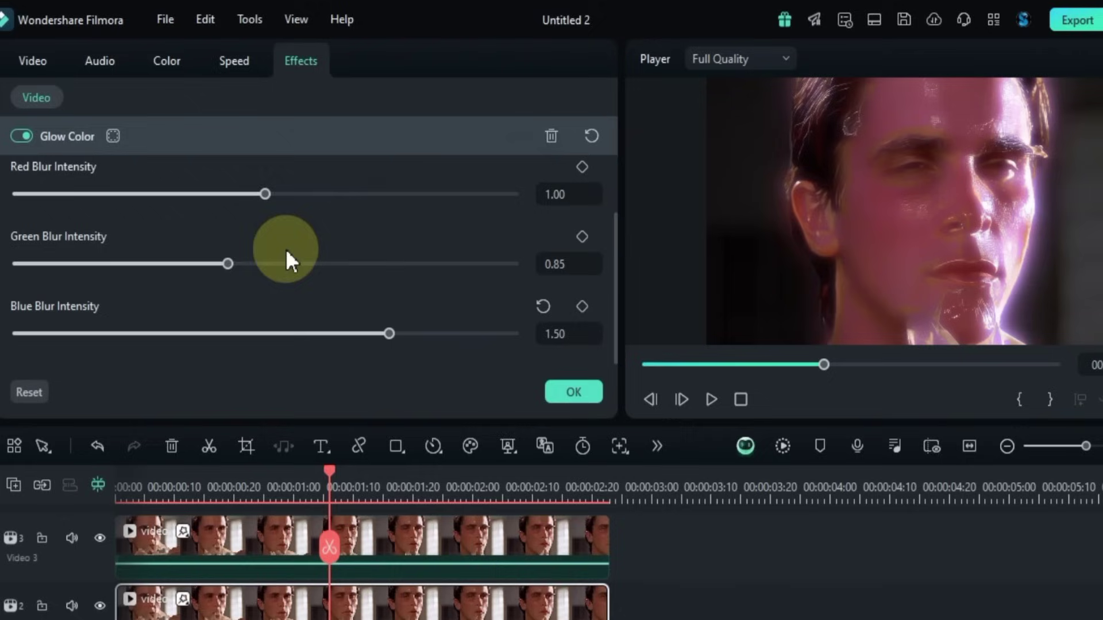
pyautogui.moveTo(239, 267)
pyautogui.mouseDown()
pyautogui.moveTo(394, 266)
pyautogui.moveTo(413, 278)
pyautogui.moveTo(61, 276)
pyautogui.moveTo(435, 285)
pyautogui.moveTo(176, 275)
pyautogui.mouseUp()
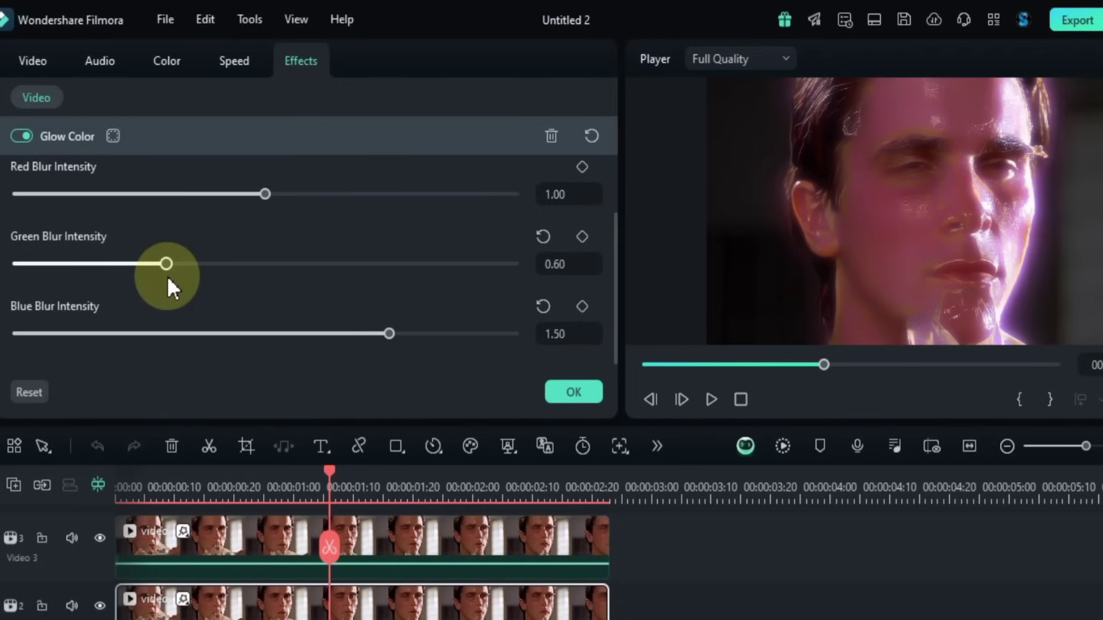
pyautogui.moveTo(394, 337)
pyautogui.mouseDown()
pyautogui.moveTo(511, 335)
pyautogui.moveTo(71, 335)
pyautogui.moveTo(520, 347)
pyautogui.moveTo(413, 349)
pyautogui.mouseUp()
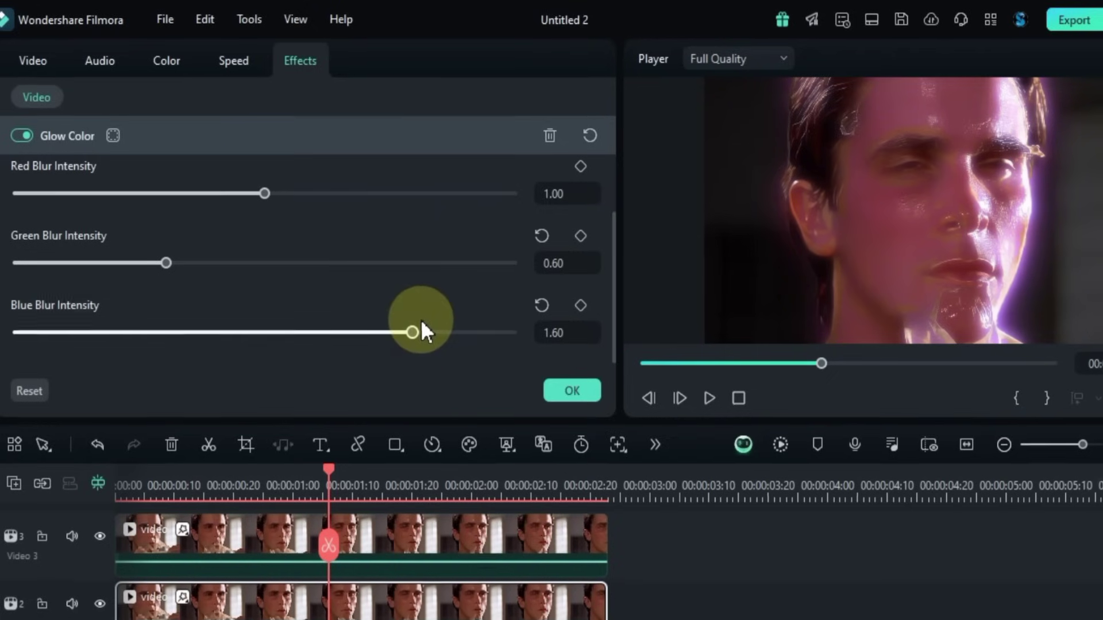
pyautogui.scroll(2, 404, 303)
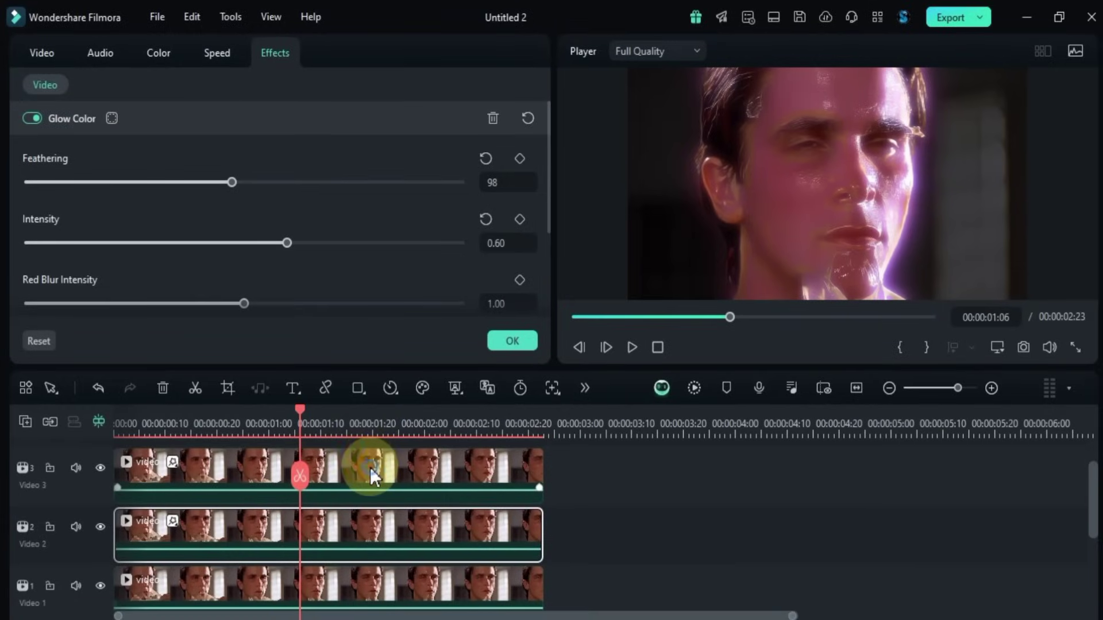
# Enable Auto Enhance on the Video 3 clip in Basic settings, with Amount at 50
pyautogui.click(369, 467)
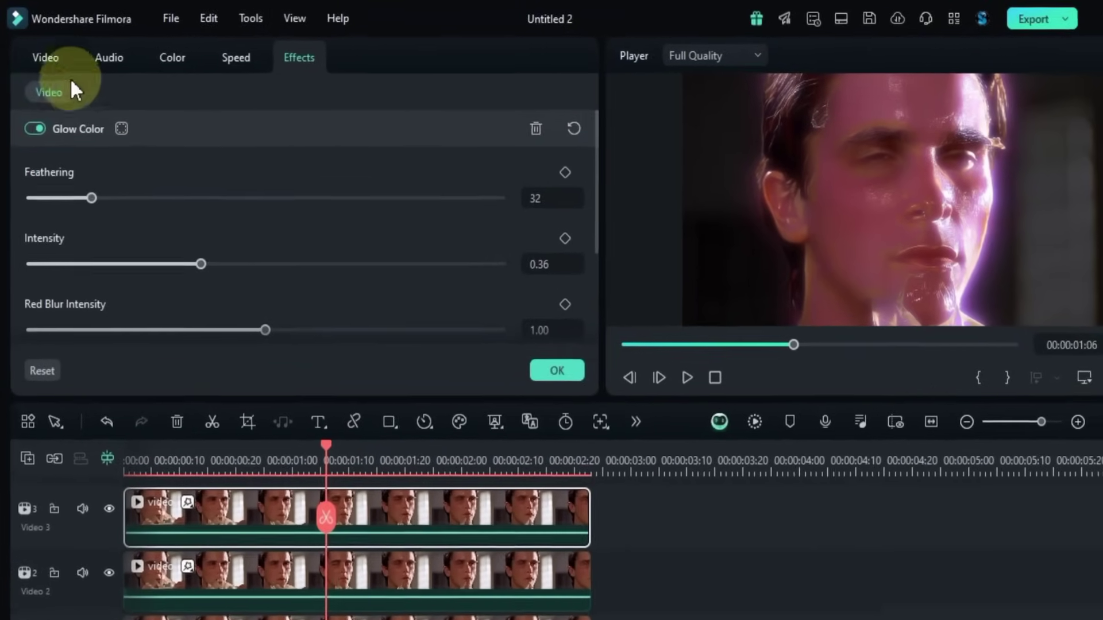
pyautogui.click(43, 56)
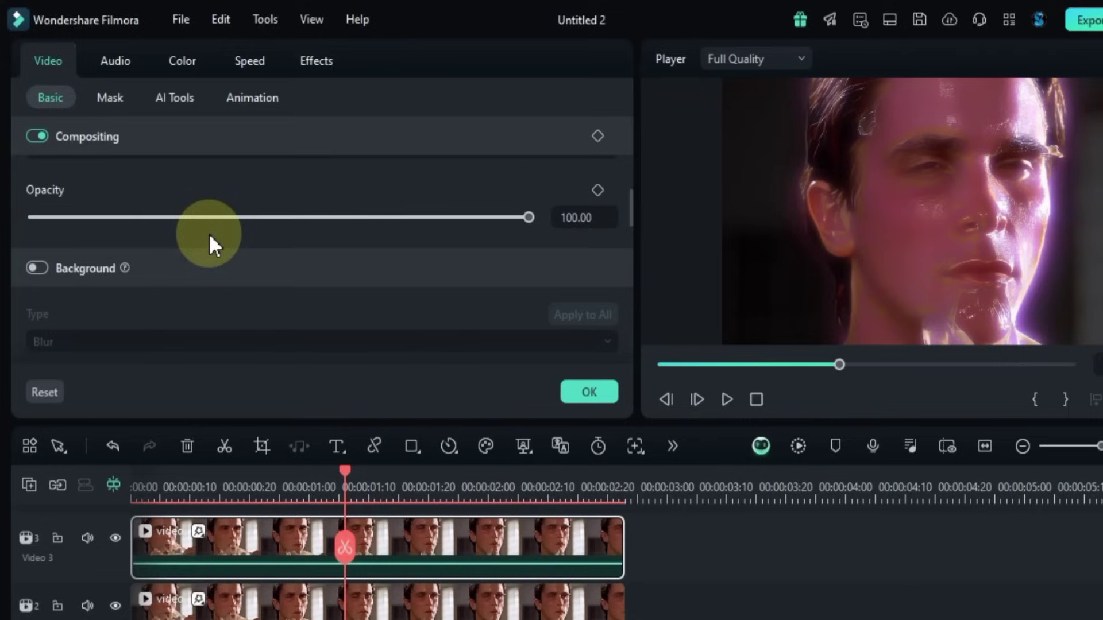
pyautogui.scroll(-3, 209, 233)
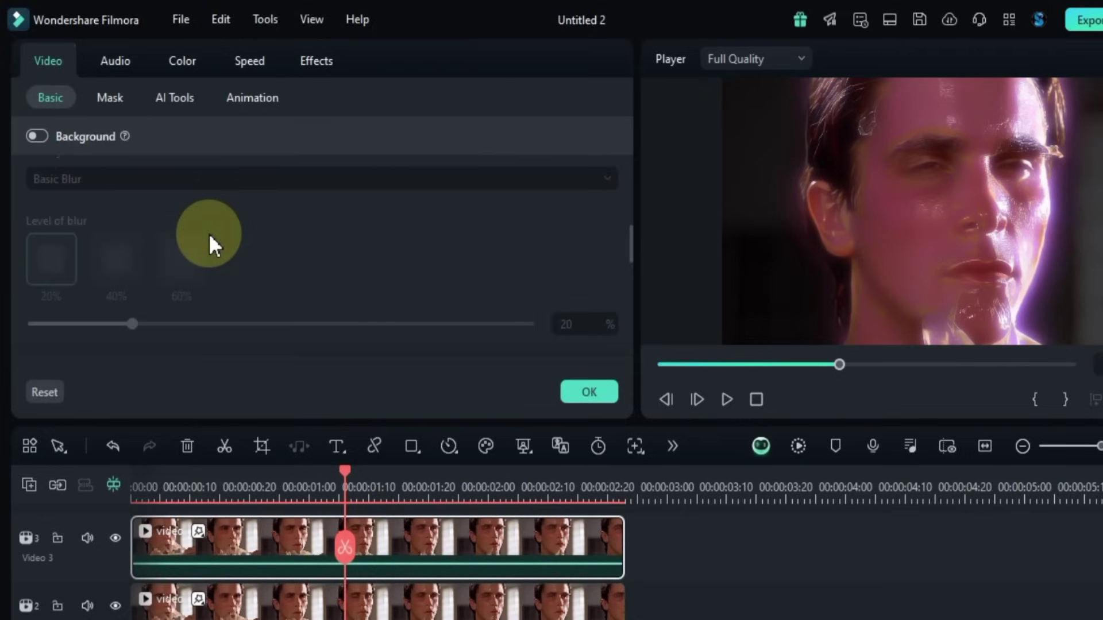
pyautogui.scroll(-2, 209, 234)
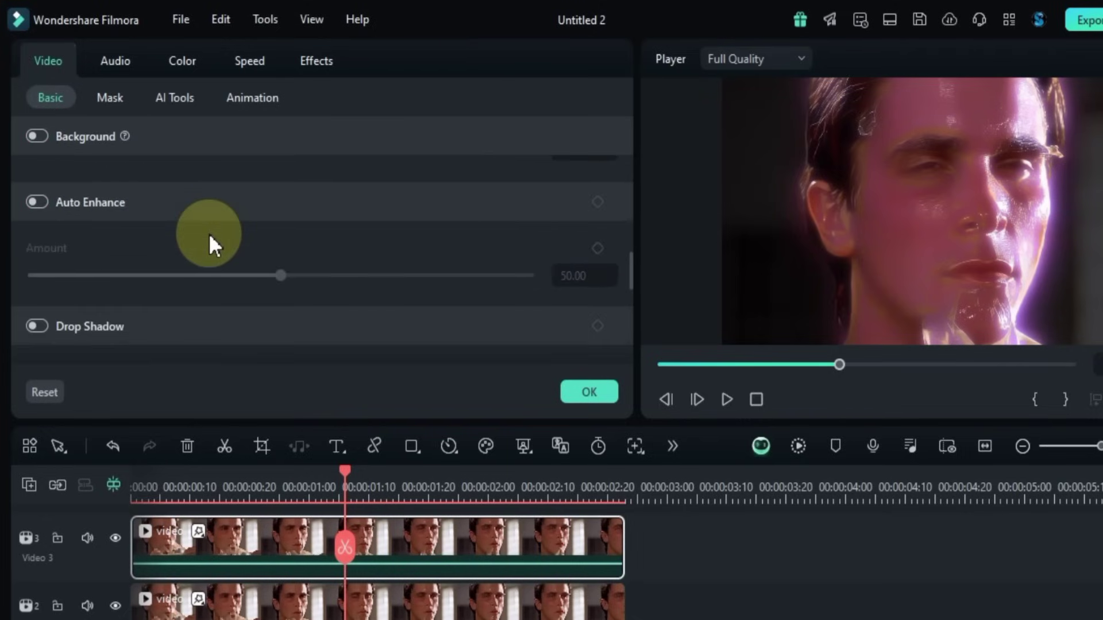
pyautogui.click(36, 203)
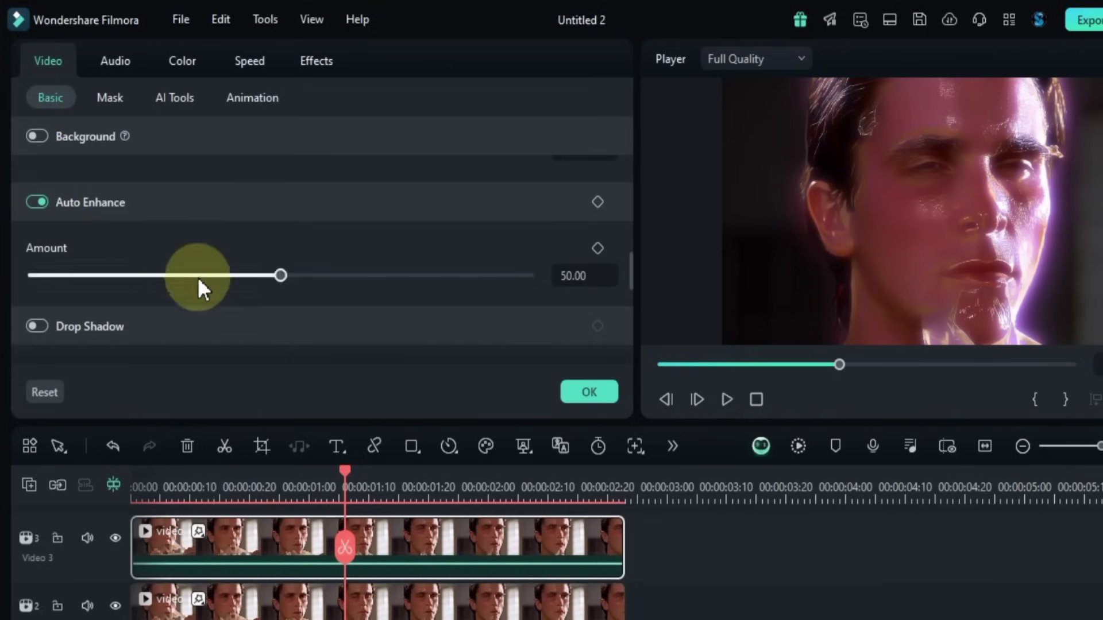
pyautogui.moveTo(280, 277)
pyautogui.mouseDown()
pyautogui.moveTo(504, 280)
pyautogui.moveTo(108, 270)
pyautogui.moveTo(1, 289)
pyautogui.moveTo(370, 305)
pyautogui.moveTo(285, 297)
pyautogui.mouseUp()
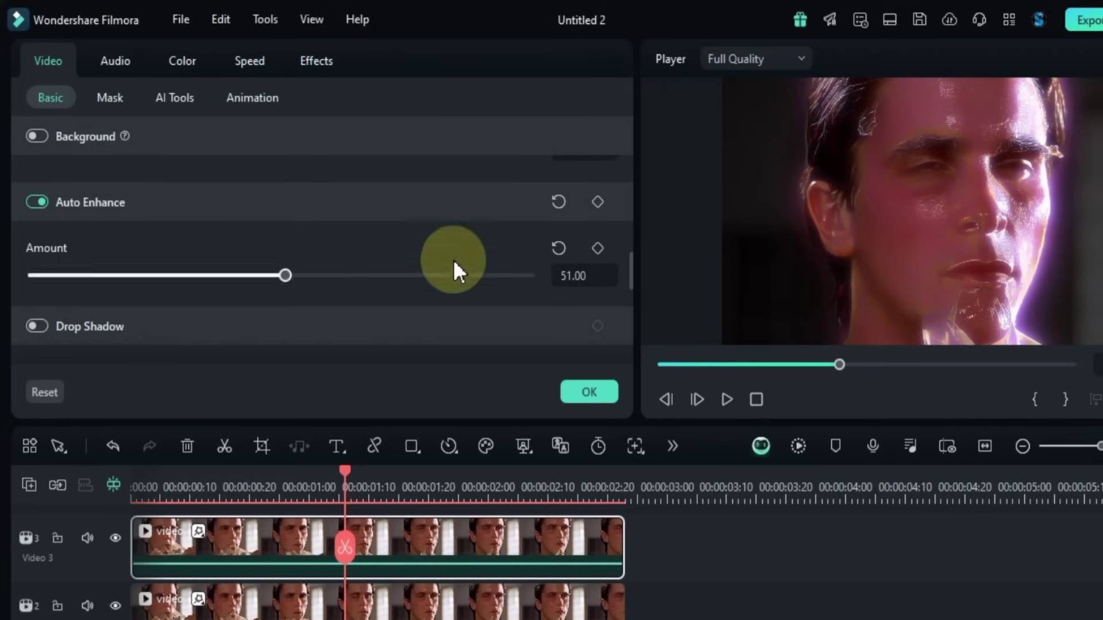
pyautogui.click(555, 247)
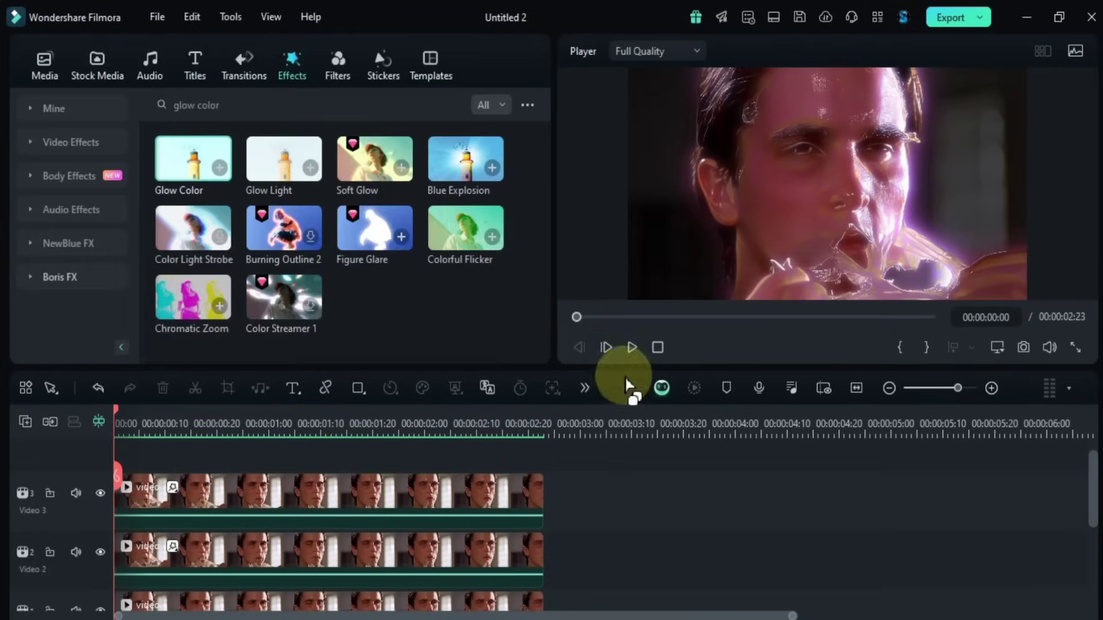
# Play the timeline in the Player to preview the three stacked glowing clips
pyautogui.click(631, 347)
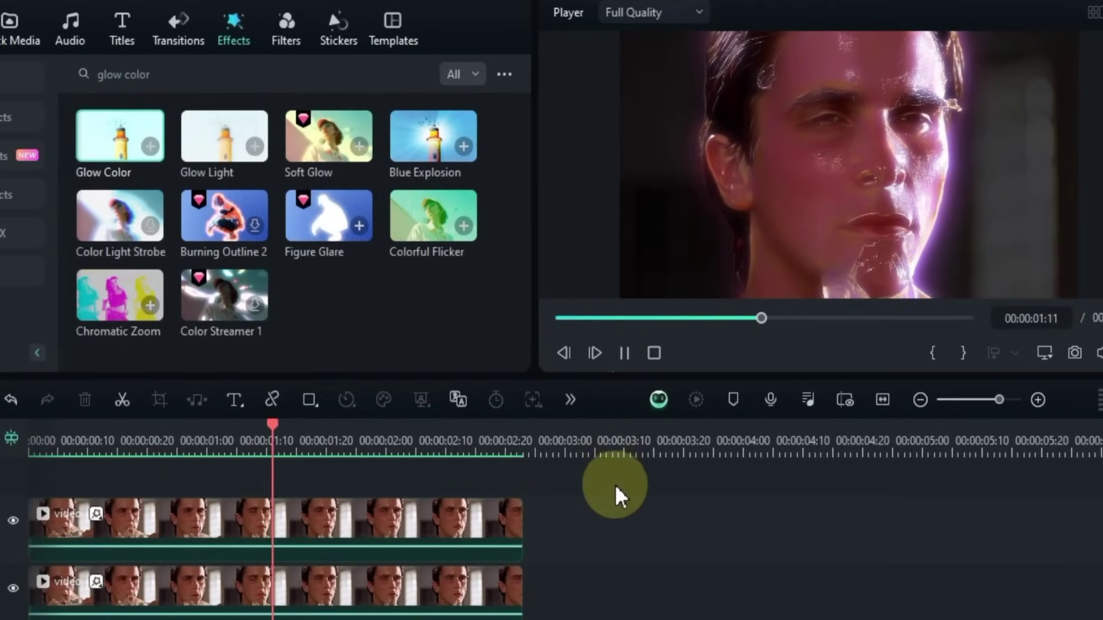